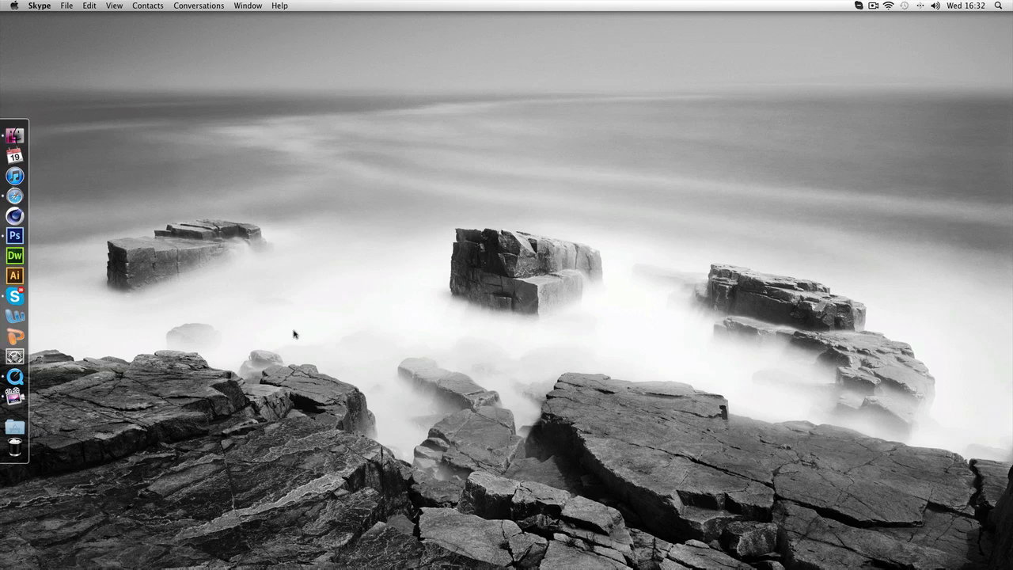
Switch to Photoshop and export the bg.psd background for web as a PNG-24 named bg.png on the Desktop
click(14, 235)
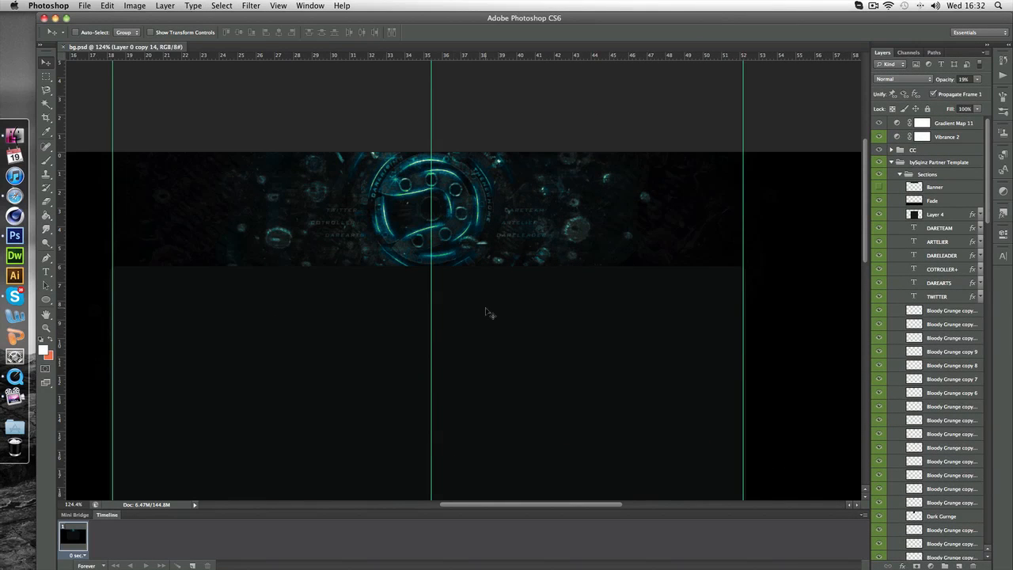
click(83, 6)
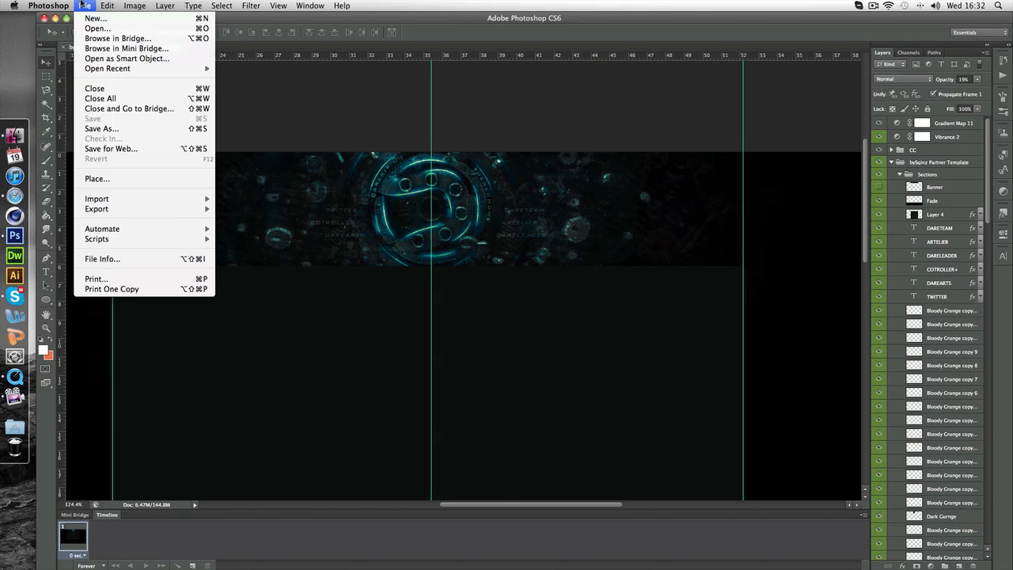
click(128, 149)
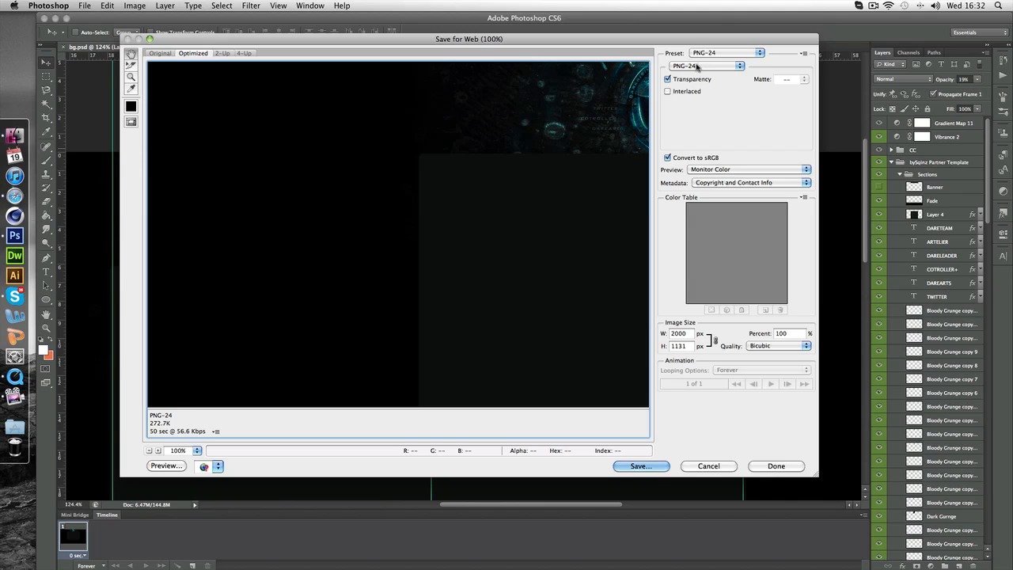
drag(591, 116, 420, 119)
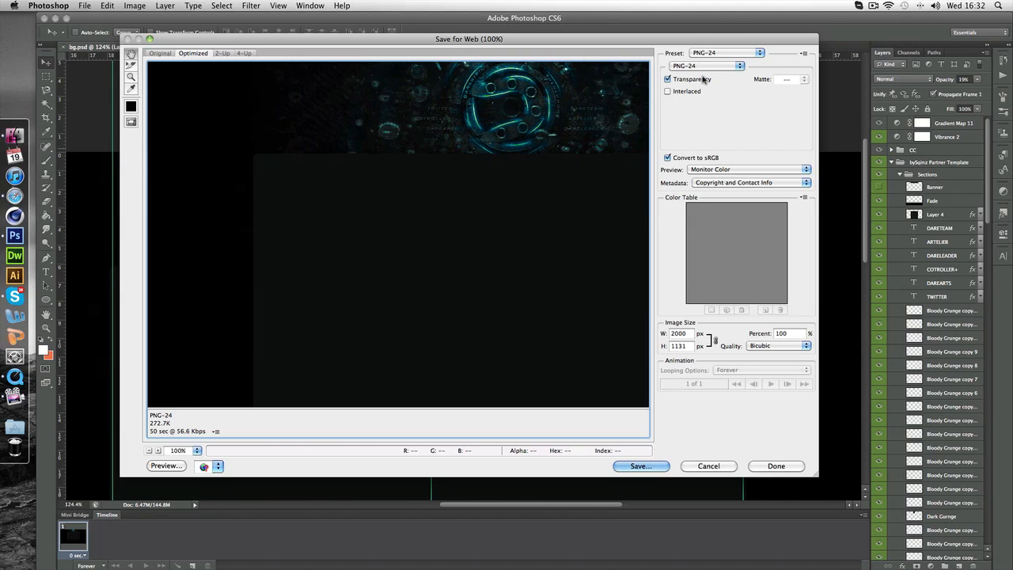
click(640, 467)
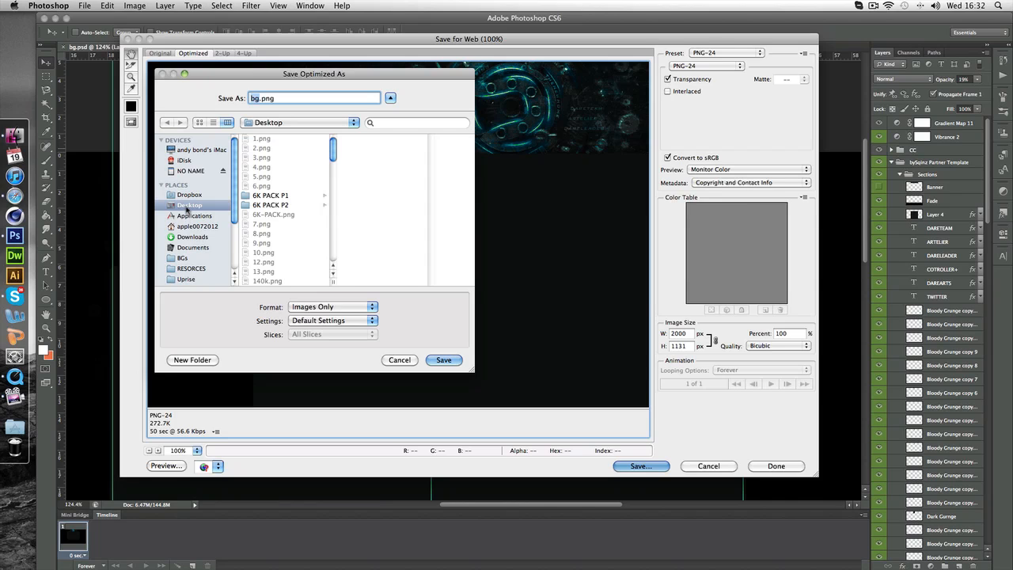
key(Return)
key(Return)
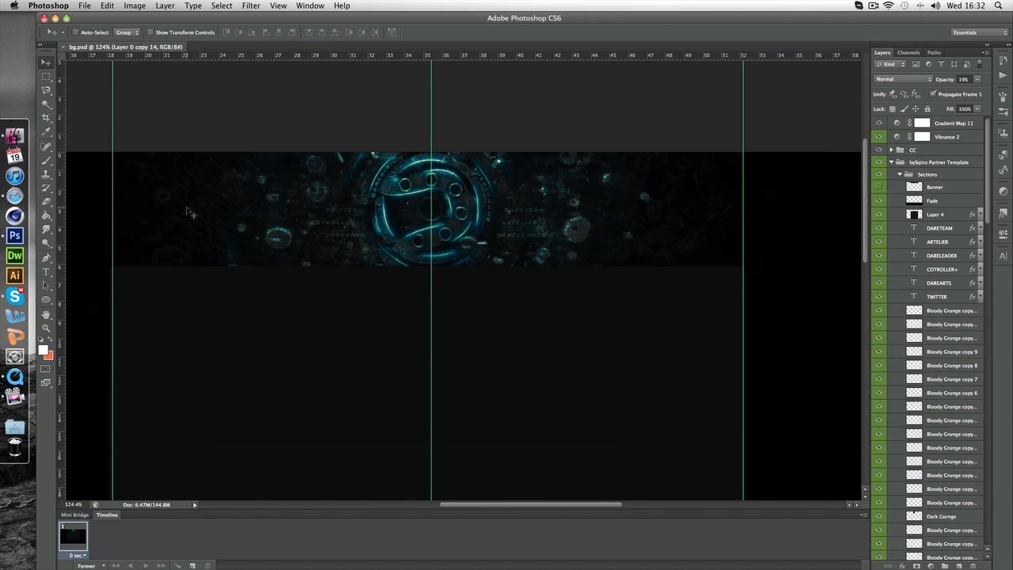
Unlock the Background layer, then delete it and the artwork layers above it up to the topmost Bloody Grunge copy
key(z)
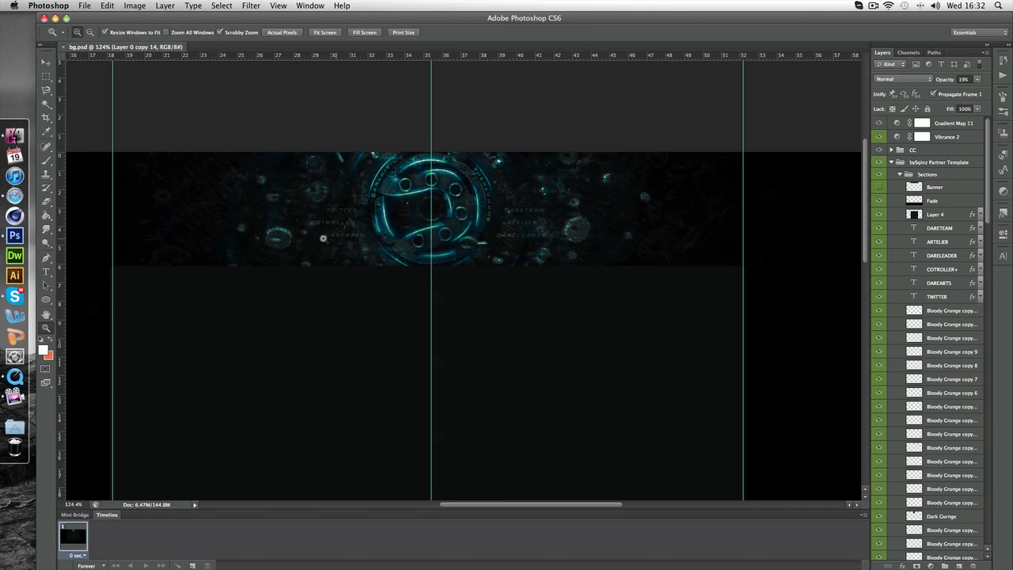
drag(323, 238, 293, 244)
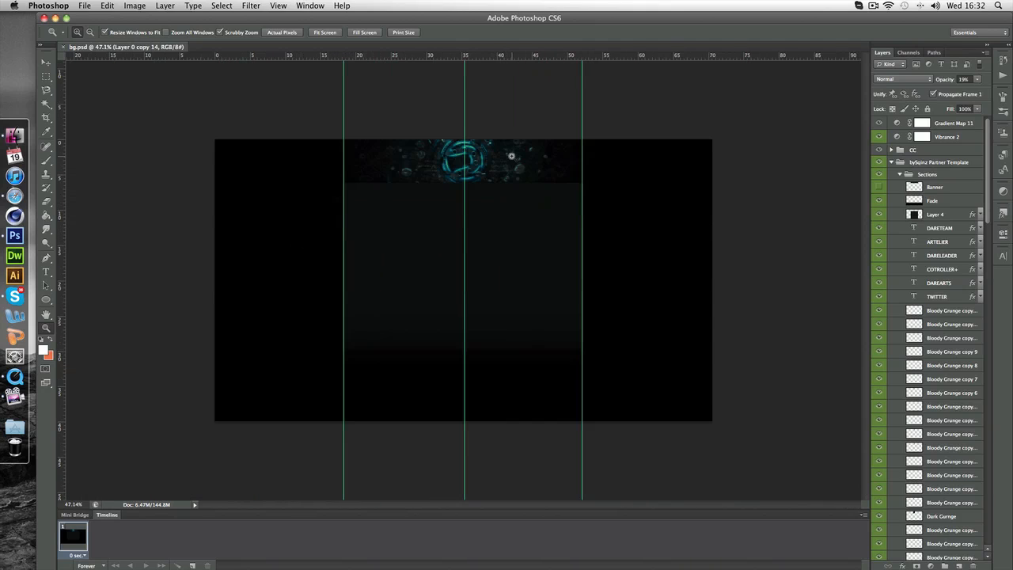
click(45, 62)
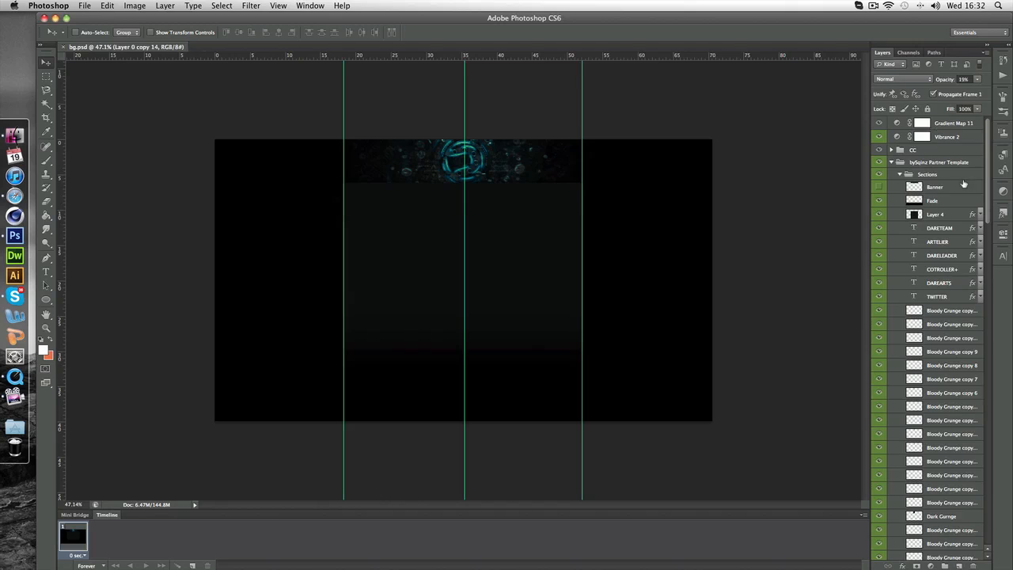
scroll(942, 317, down, 5)
shift+click(937, 470)
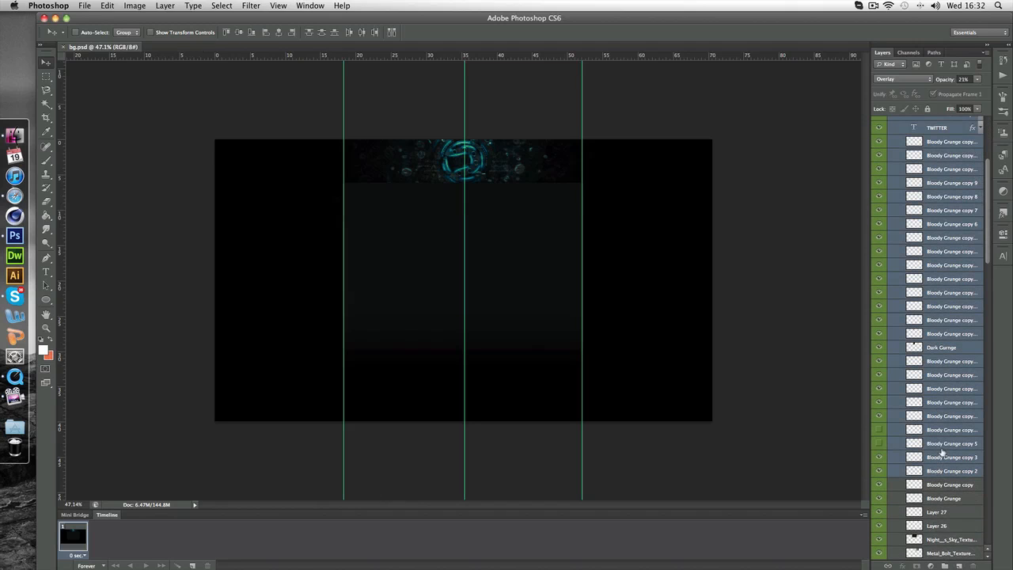
scroll(945, 380, up, 6)
click(953, 368)
scroll(954, 342, down, 4)
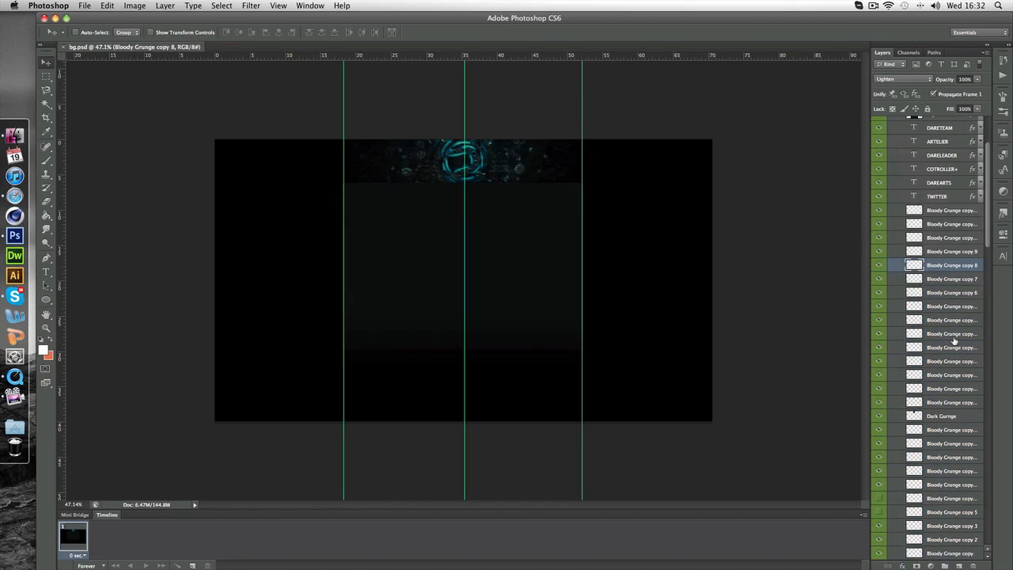
scroll(953, 340, down, 10)
click(941, 551)
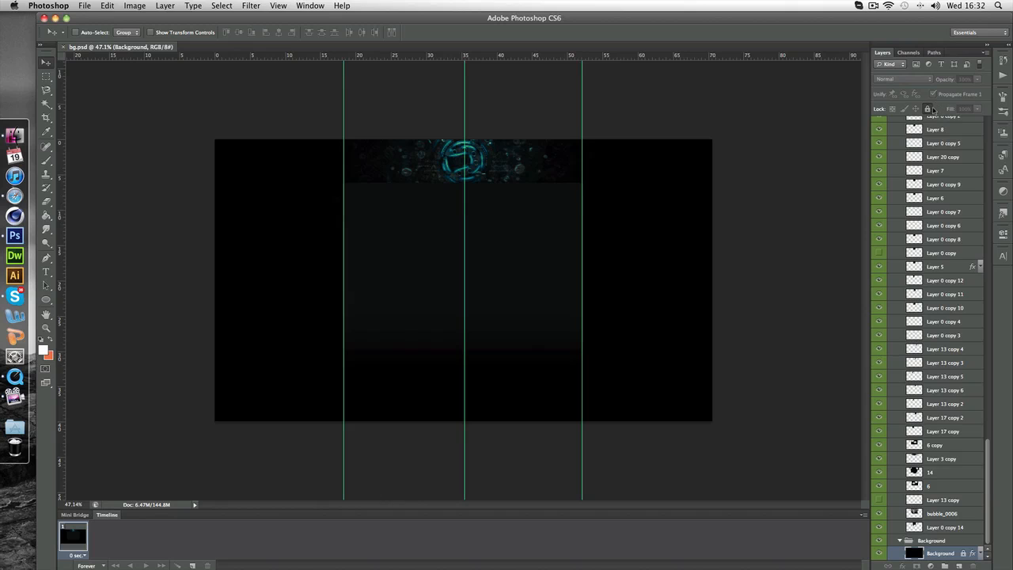
click(930, 109)
click(943, 543)
key(Delete)
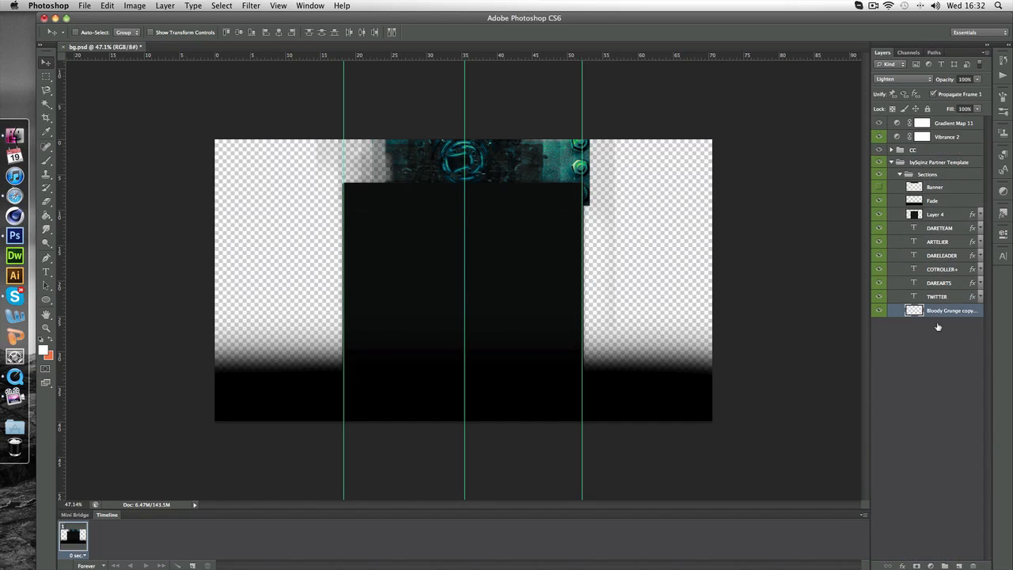
Delete the Sections group with its remaining layers, and the emptied bySqinz Partner Template group
shift+click(943, 173)
key(Delete)
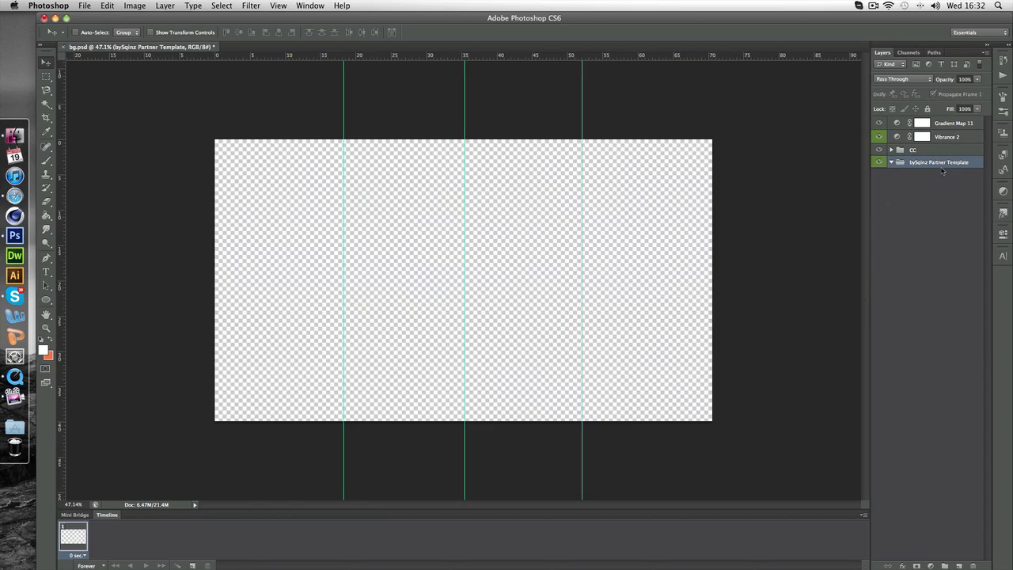
shift+click(945, 124)
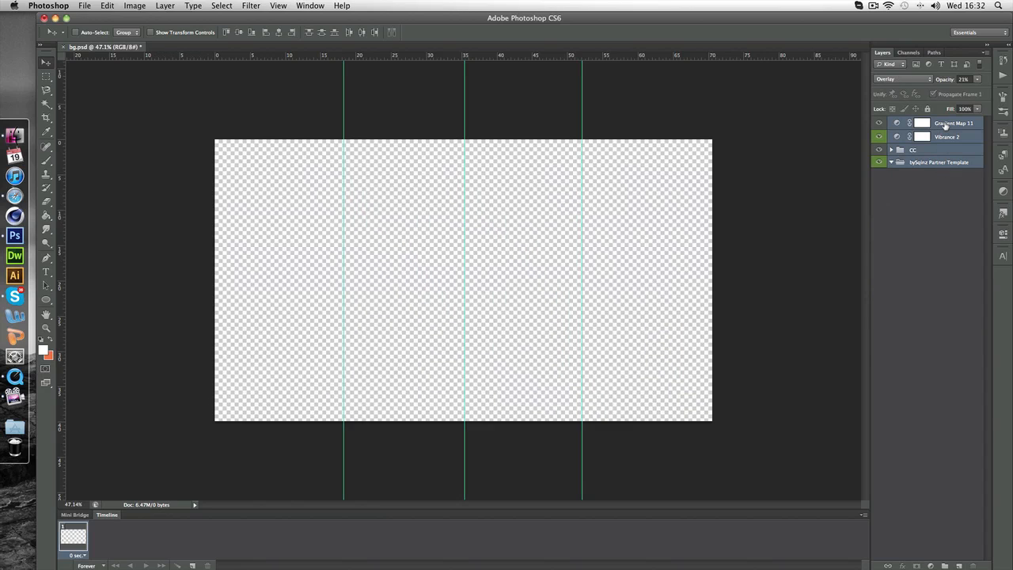
click(941, 164)
key(Delete)
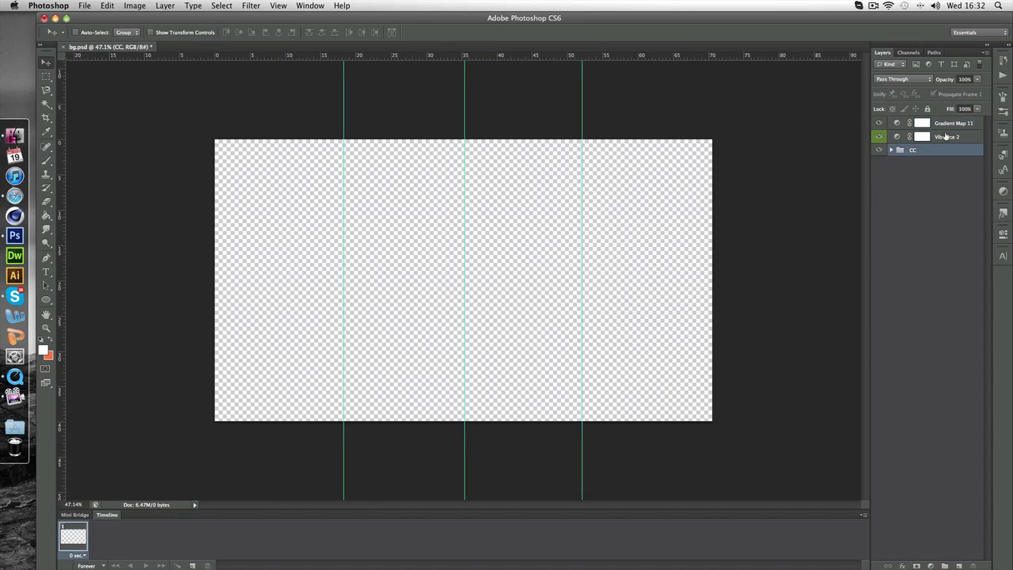
Delete the Vibrance 2 and Gradient Map 11 adjustment layers
click(946, 136)
key(Delete)
click(953, 125)
key(Delete)
Inspect the adjustment layers in the nested CC group, then hide and collapse the outer CC group
click(892, 122)
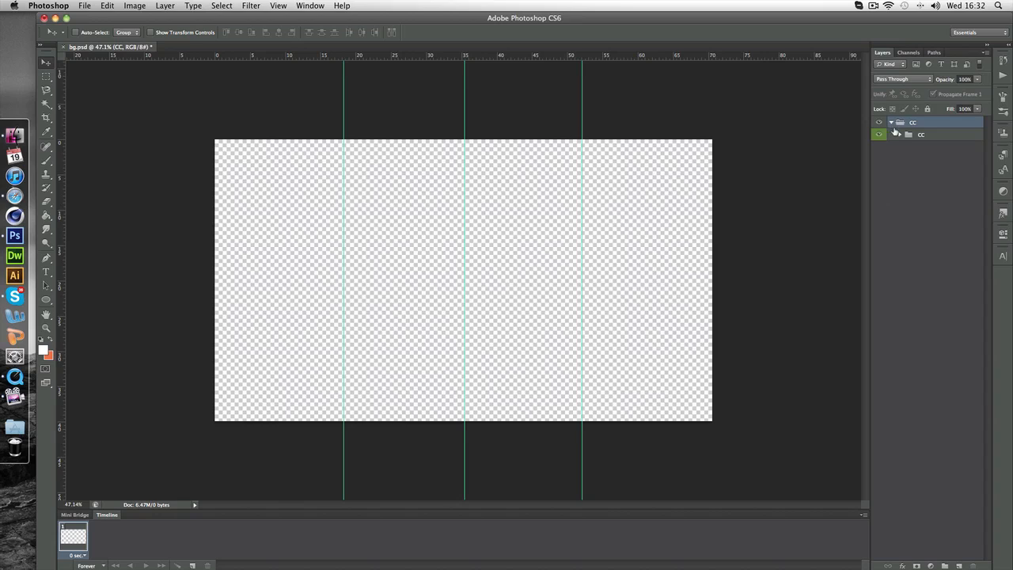
click(900, 135)
click(915, 135)
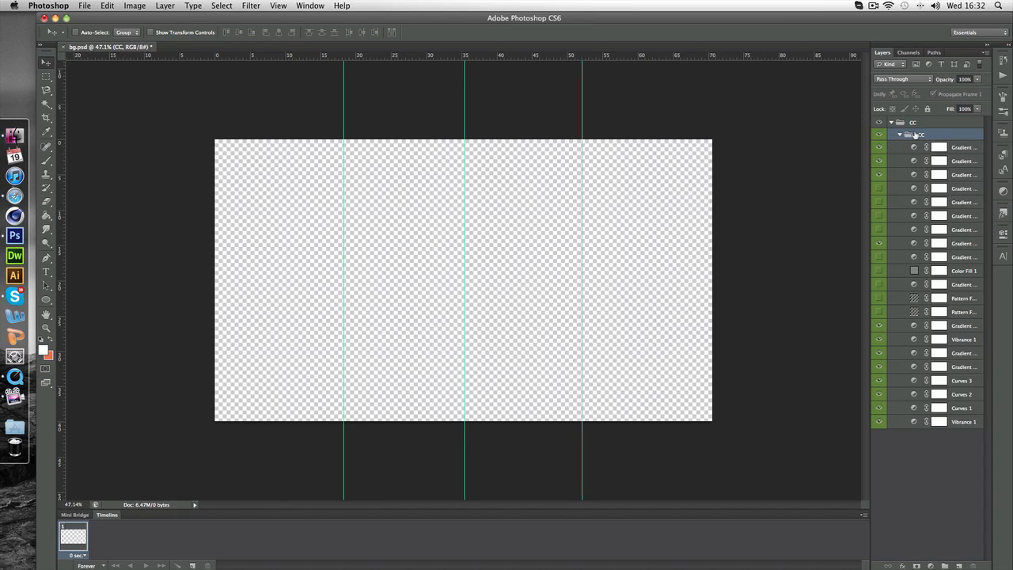
click(880, 123)
click(891, 122)
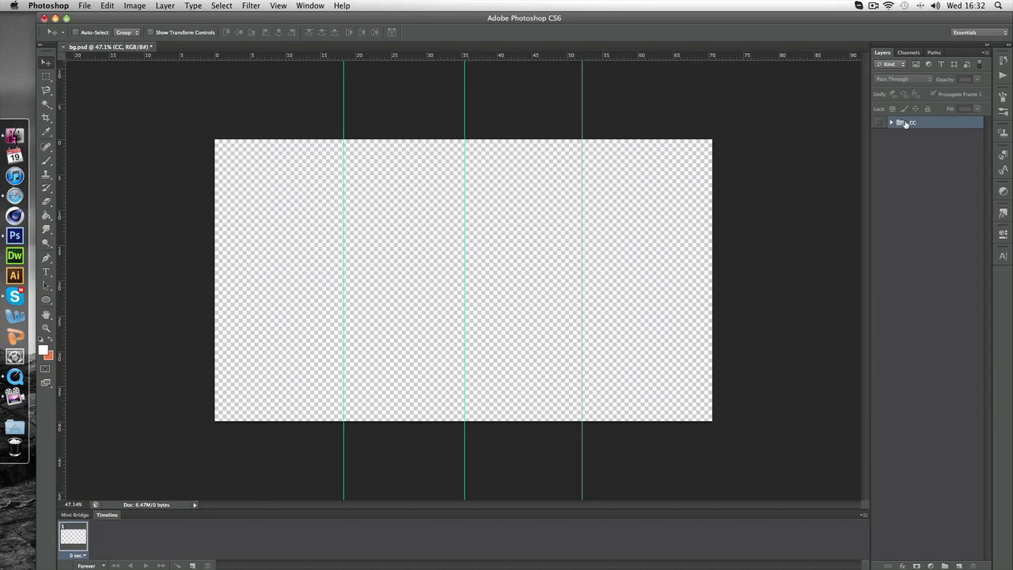
click(914, 168)
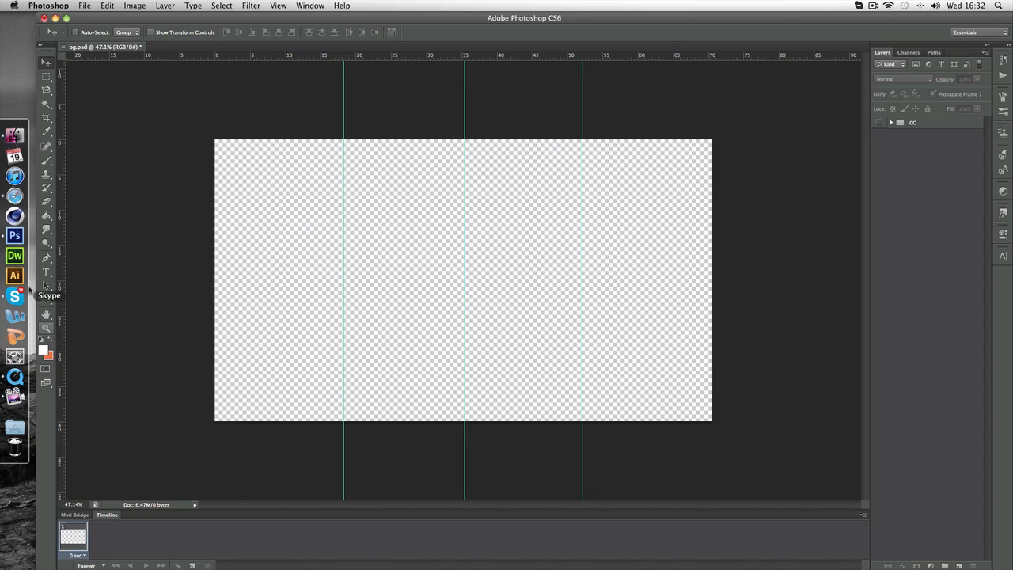
Place bg.png from the Desktop into the document as a new layer, nudged slightly upward
click(14, 135)
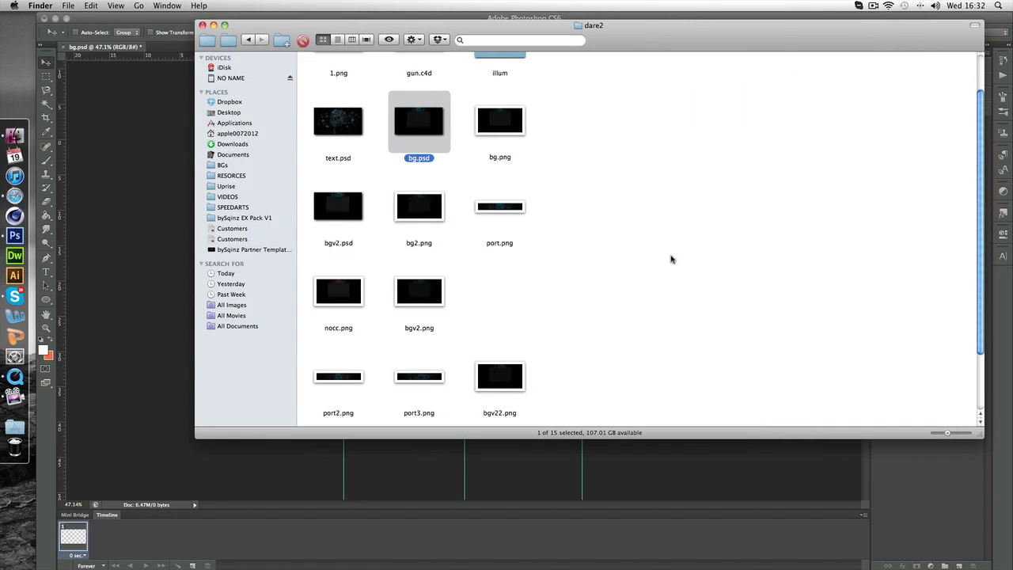
click(220, 166)
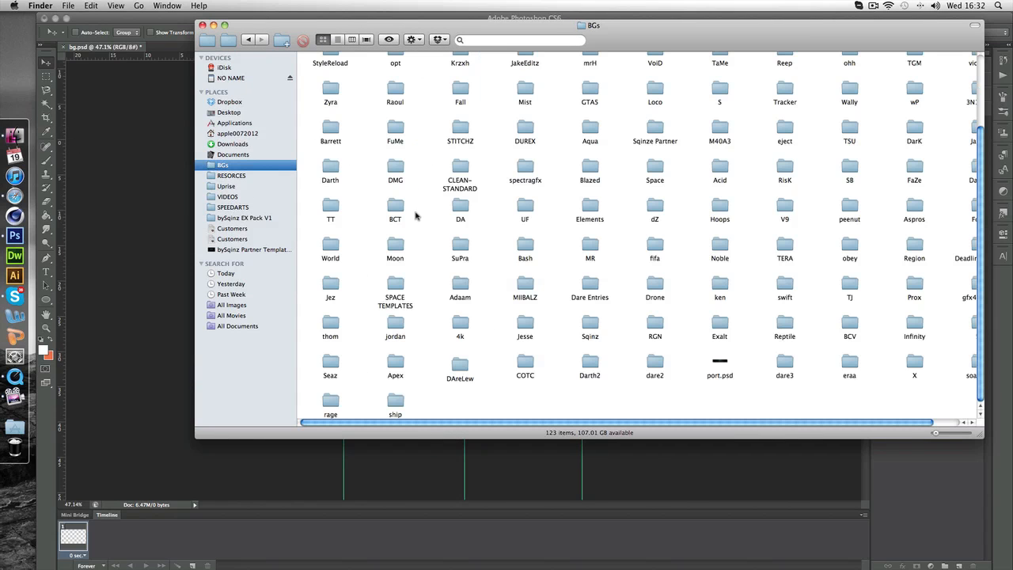
click(234, 112)
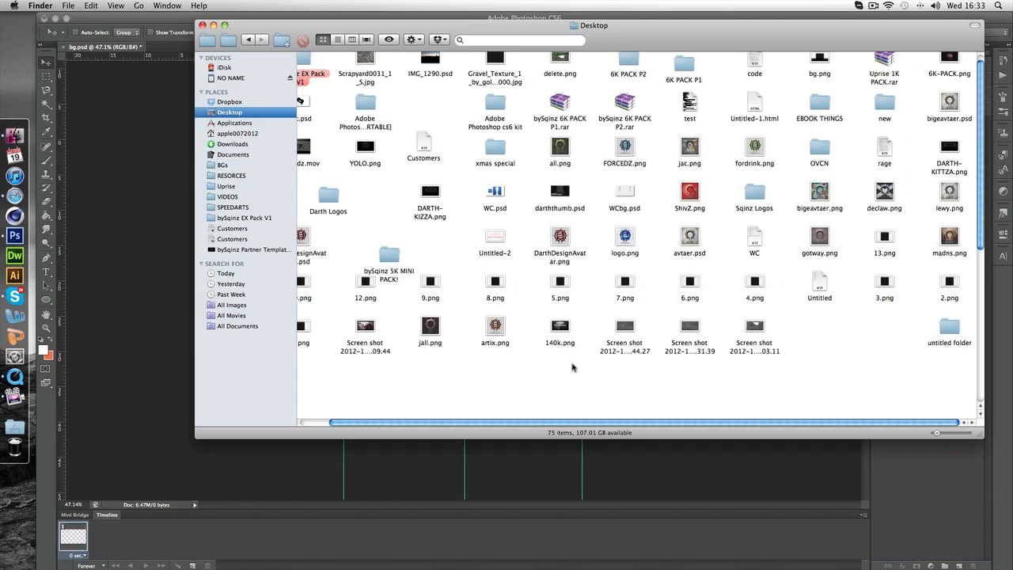
scroll(804, 352, left, 3)
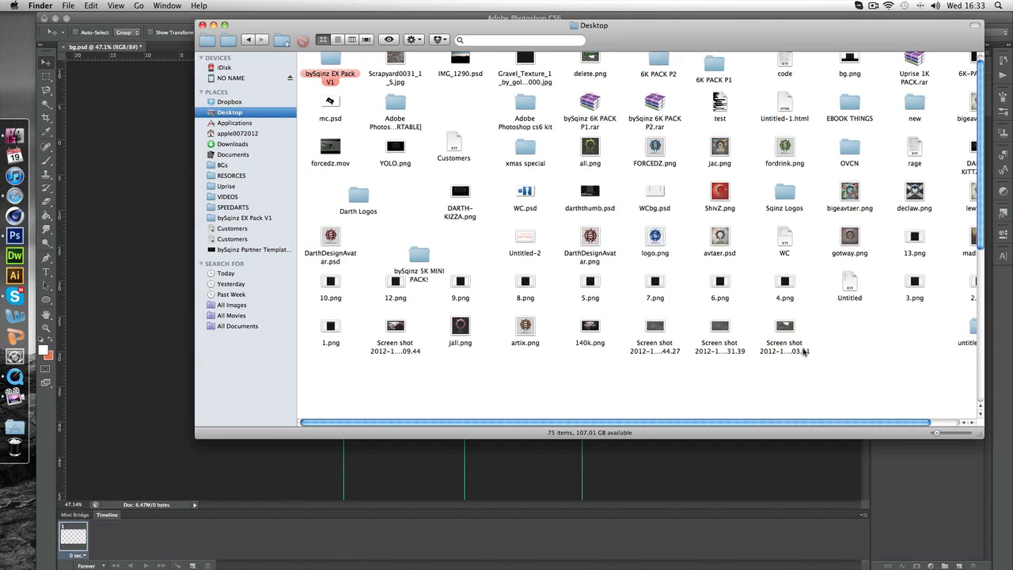
scroll(804, 352, up, 1)
text(bg)
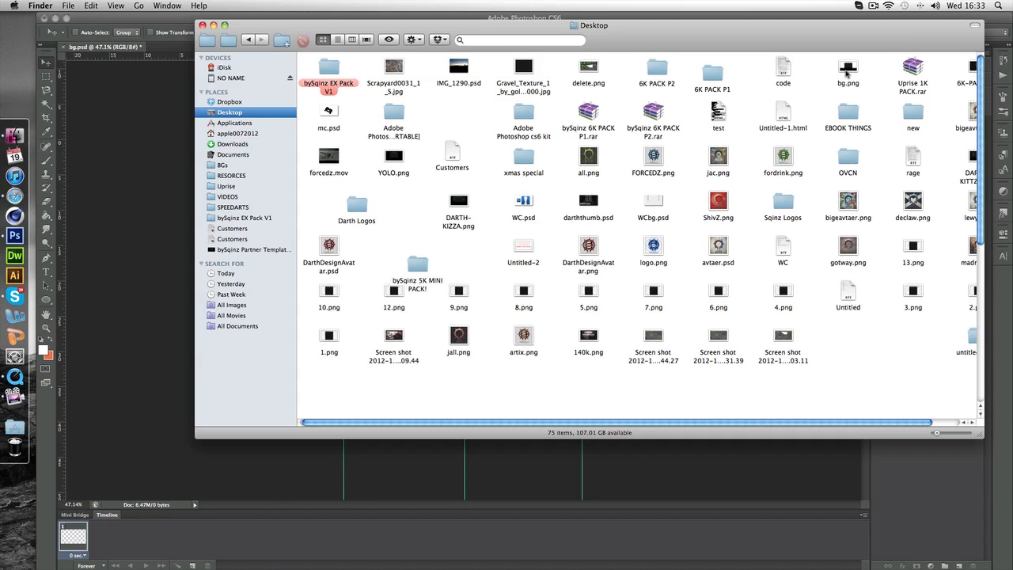
drag(848, 71, 130, 221)
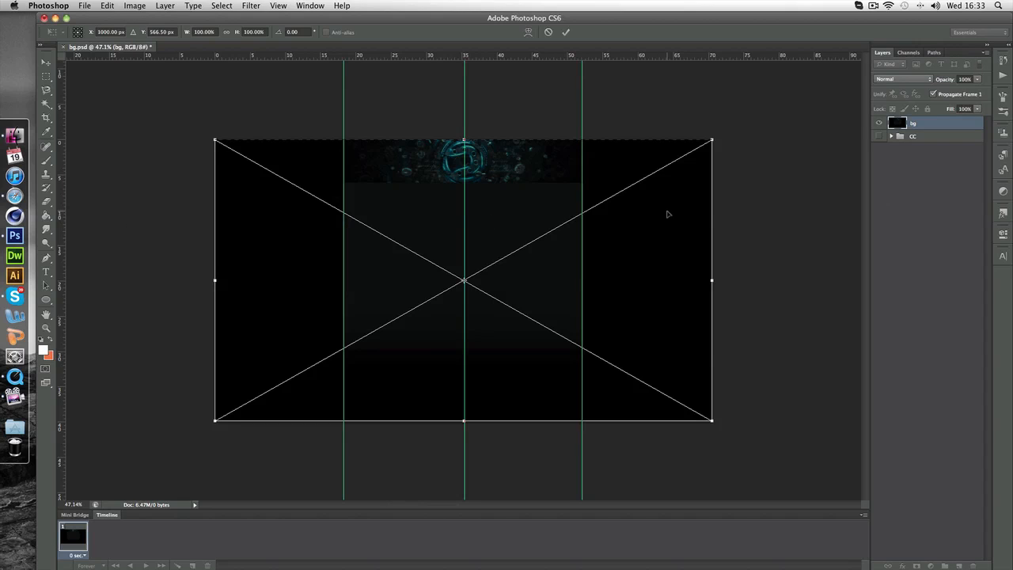
key(Up)
key(Up)
key(Return)
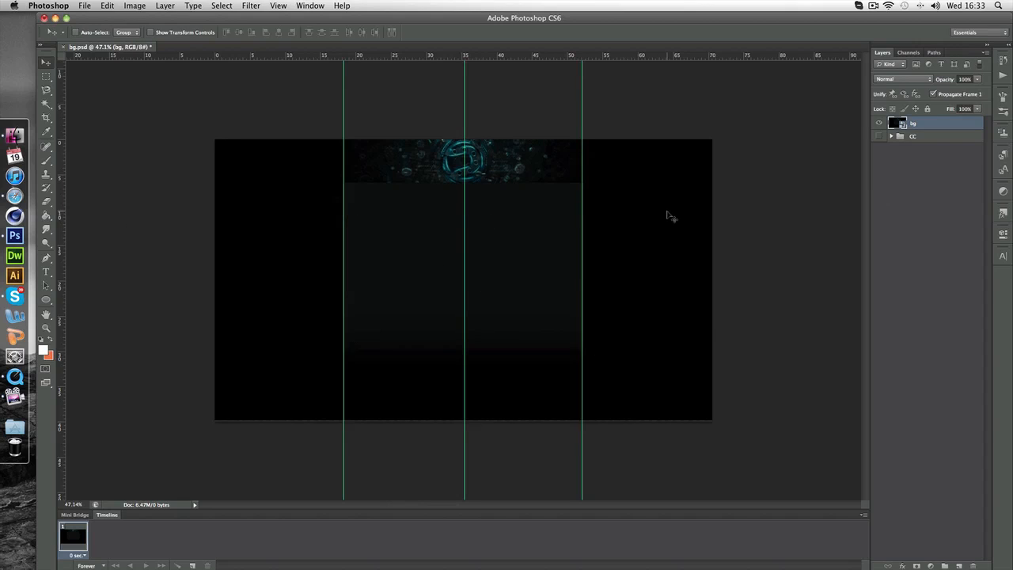
Stretch the bg layer slightly past the canvas's lower-left corner, to about 100.20% width and 100.18% height
click(45, 328)
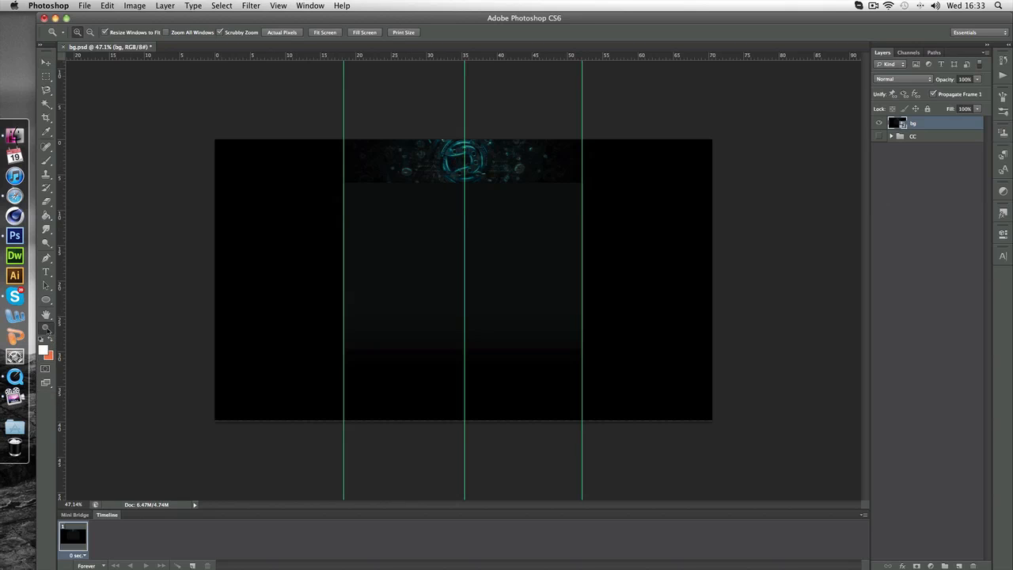
drag(339, 387, 385, 378)
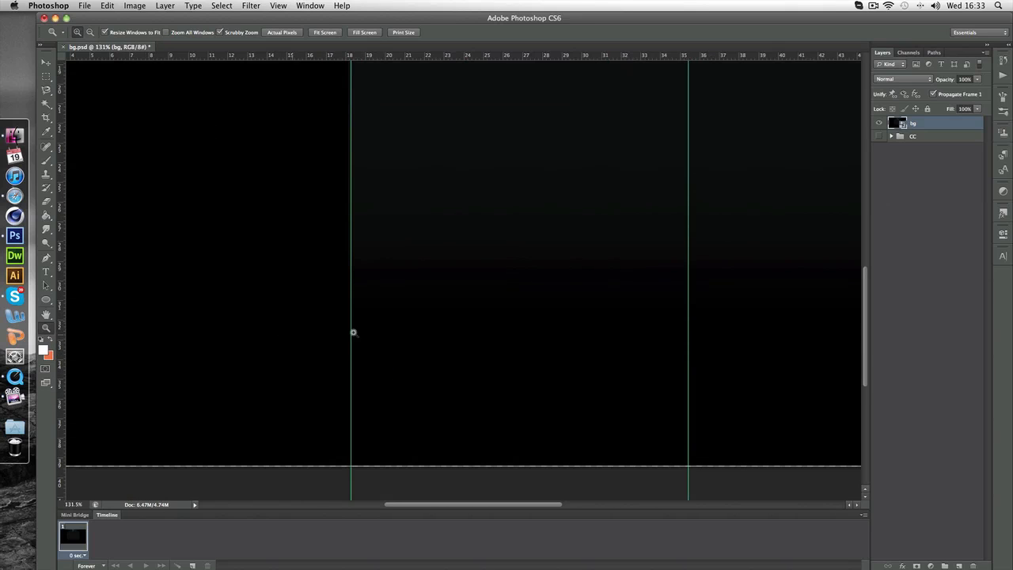
click(46, 62)
scroll(375, 208, left, 8)
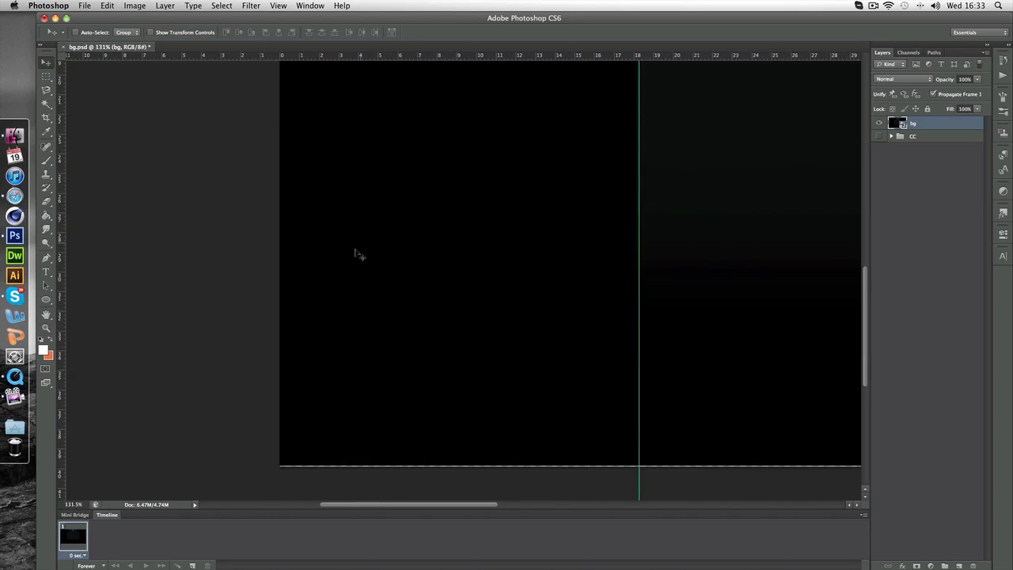
click(150, 32)
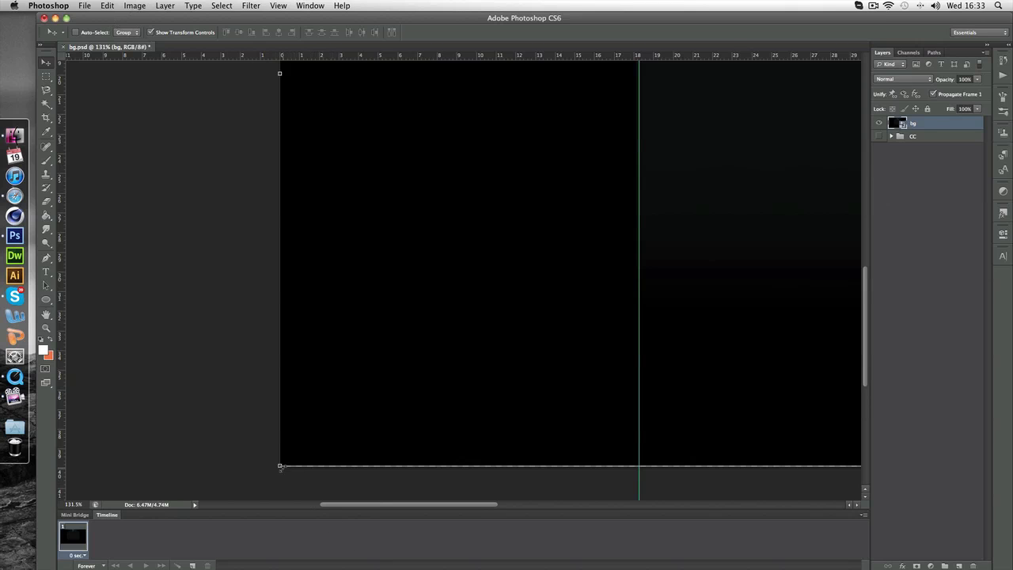
drag(280, 466, 276, 468)
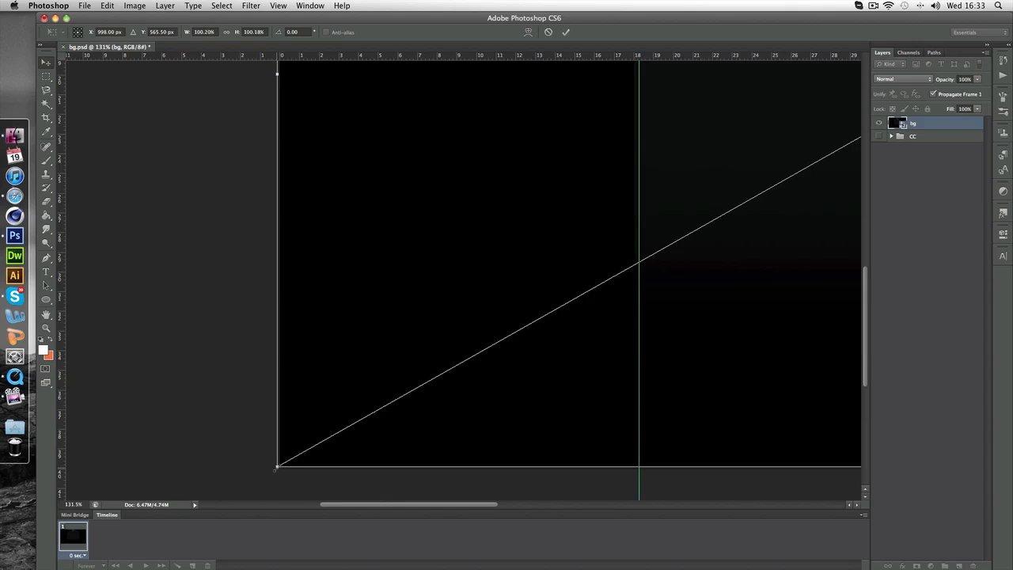
key(Return)
Nudge the bg layer to the right until its centre lines up with the middle vertical guide
scroll(640, 366, right, 6)
scroll(639, 366, up, 12)
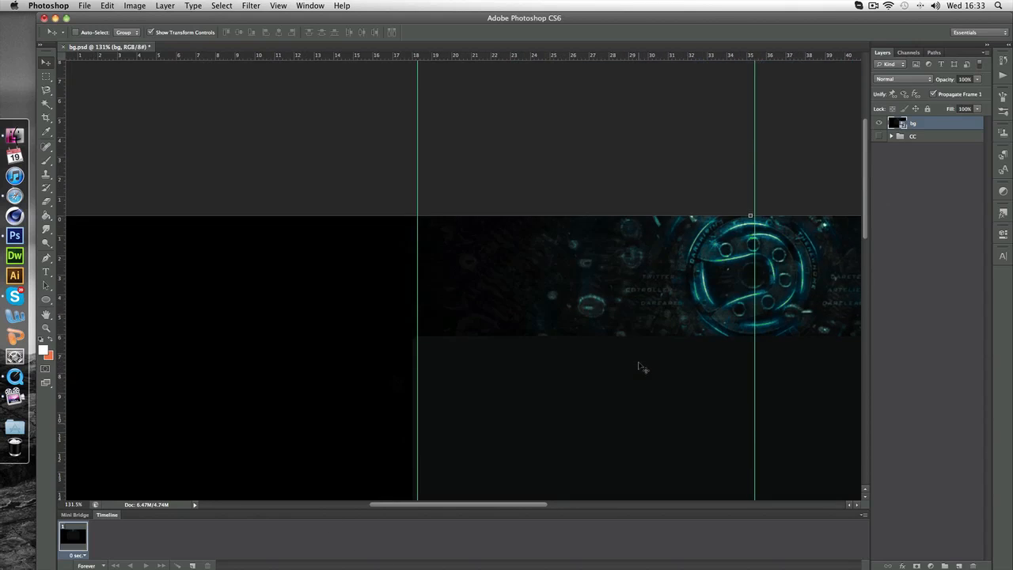
scroll(640, 366, right, 8)
scroll(640, 365, down, 4)
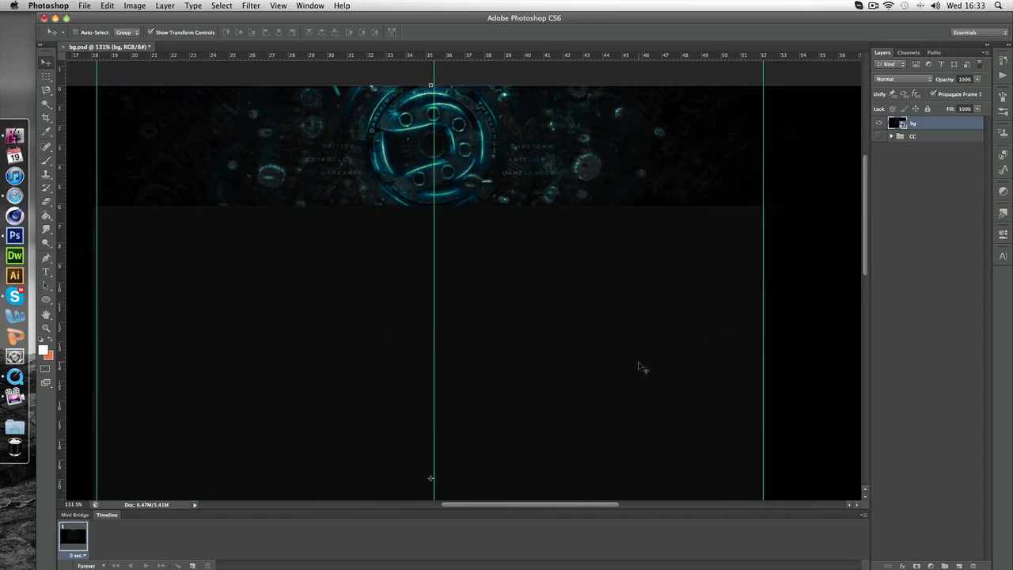
key(Right)
key(Right)
key(Right)
key(Right)
key(Right)
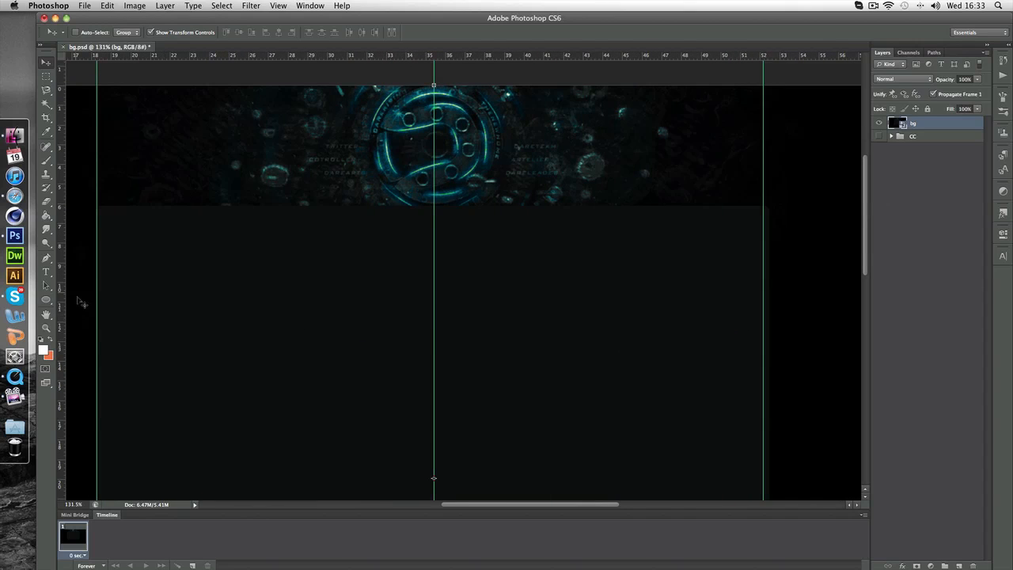
Nudge the bg layer slightly to the left so its centre sits on the middle vertical guide
click(46, 327)
drag(376, 234, 285, 166)
click(45, 63)
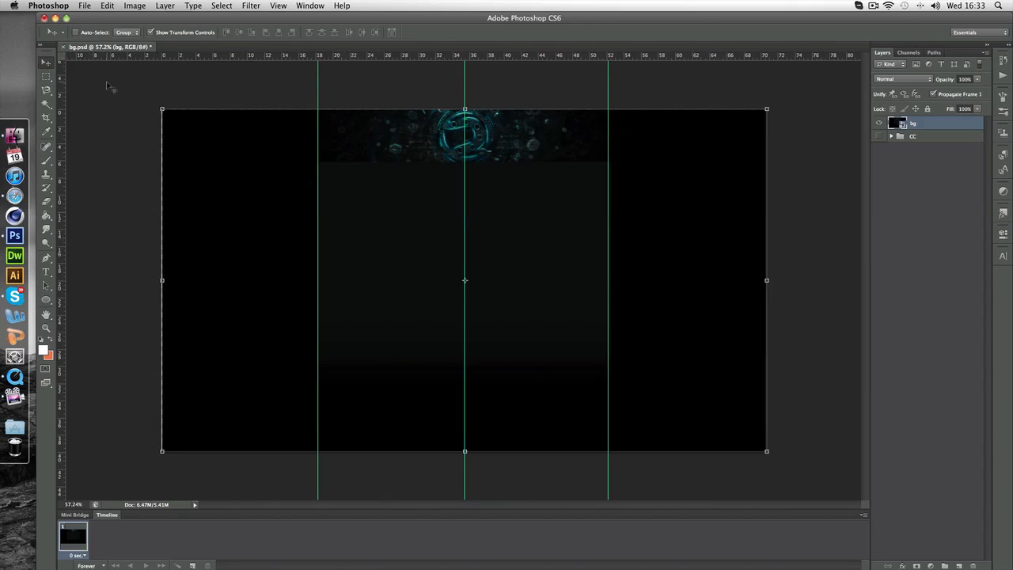
key(Left)
key(Left)
key(Left)
key(Left)
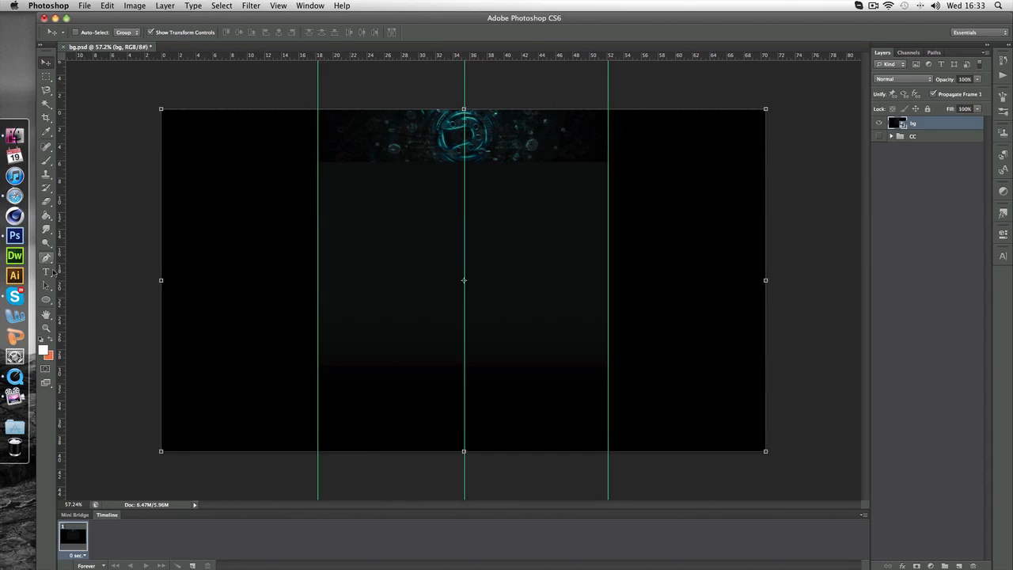
Rasterize the bg layer and duplicate it
click(46, 327)
drag(493, 93, 529, 93)
right_click(930, 125)
click(899, 219)
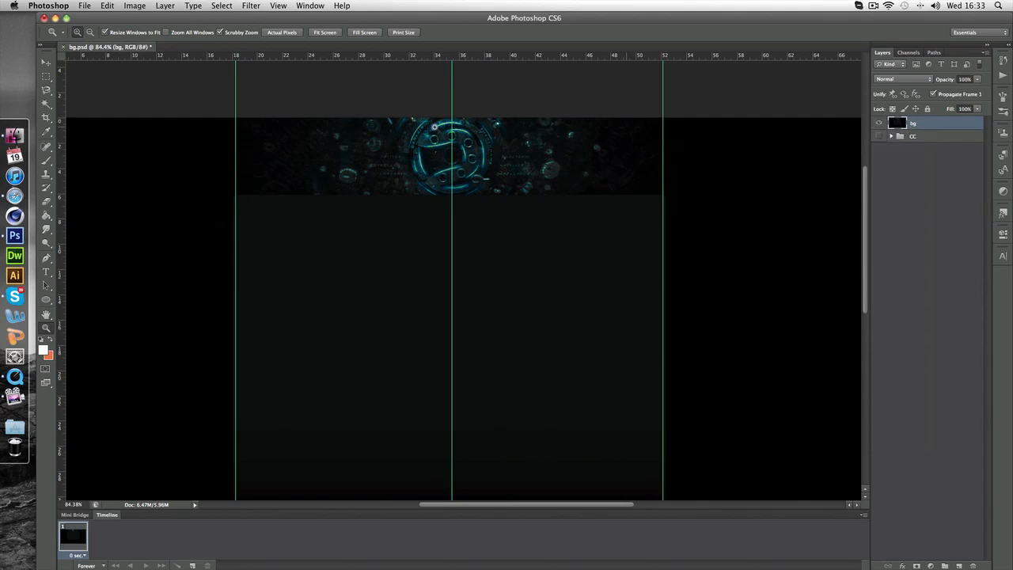
click(45, 66)
key(super+j)
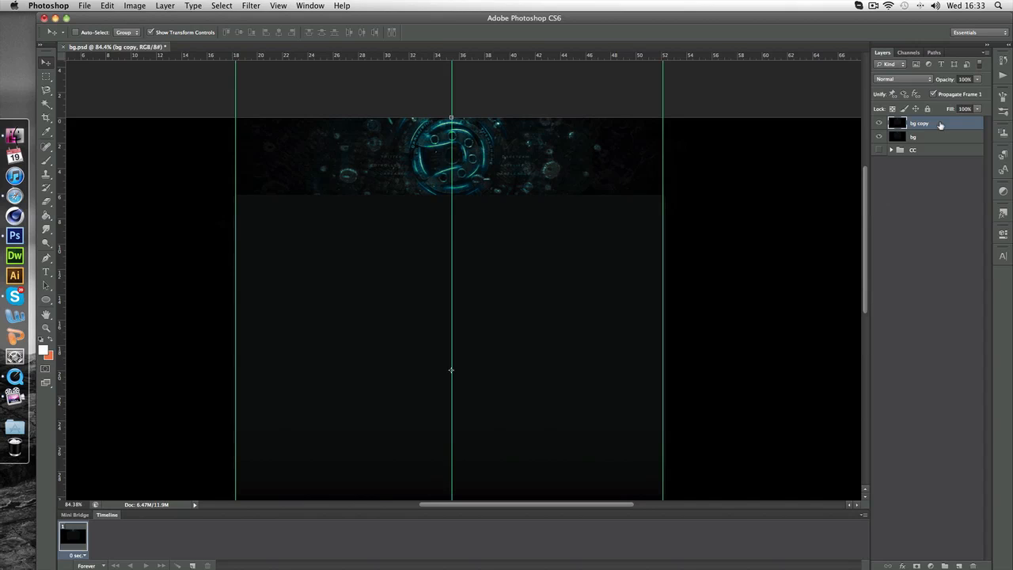
Open the blending options of the bg copy layer and place the dialog clear of the header artwork
right_click(940, 125)
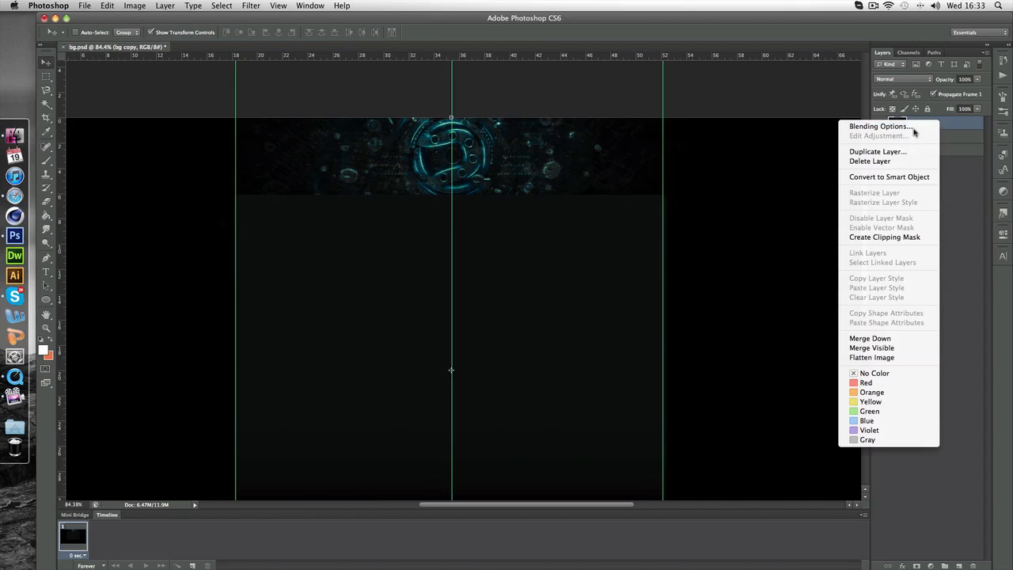
click(902, 125)
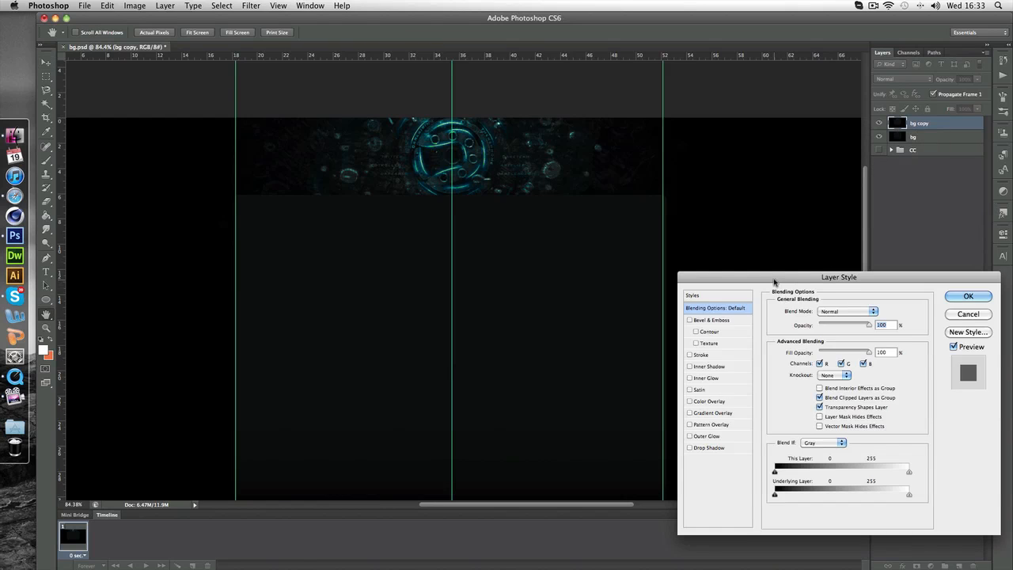
drag(773, 279, 712, 215)
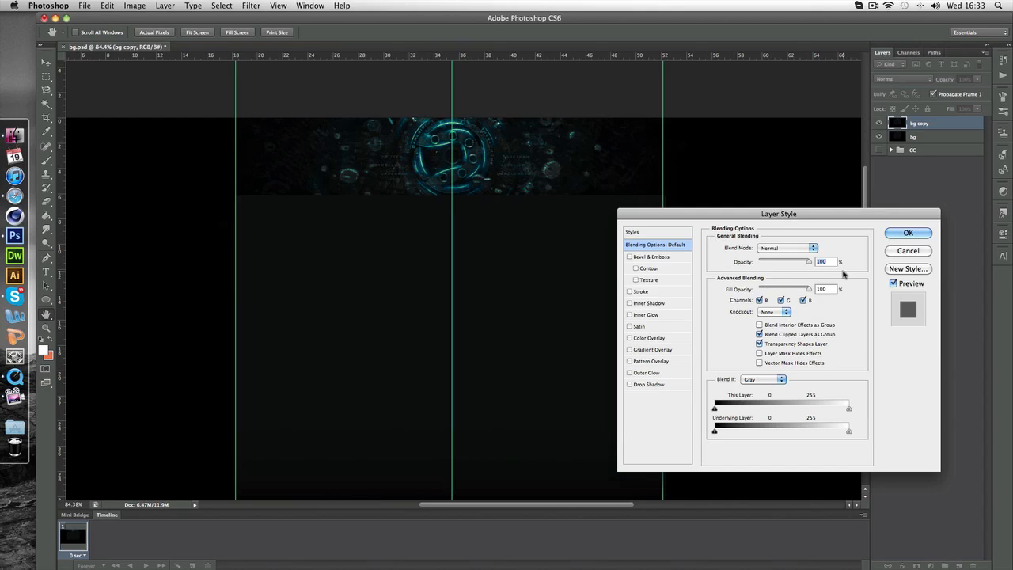
drag(837, 215, 831, 219)
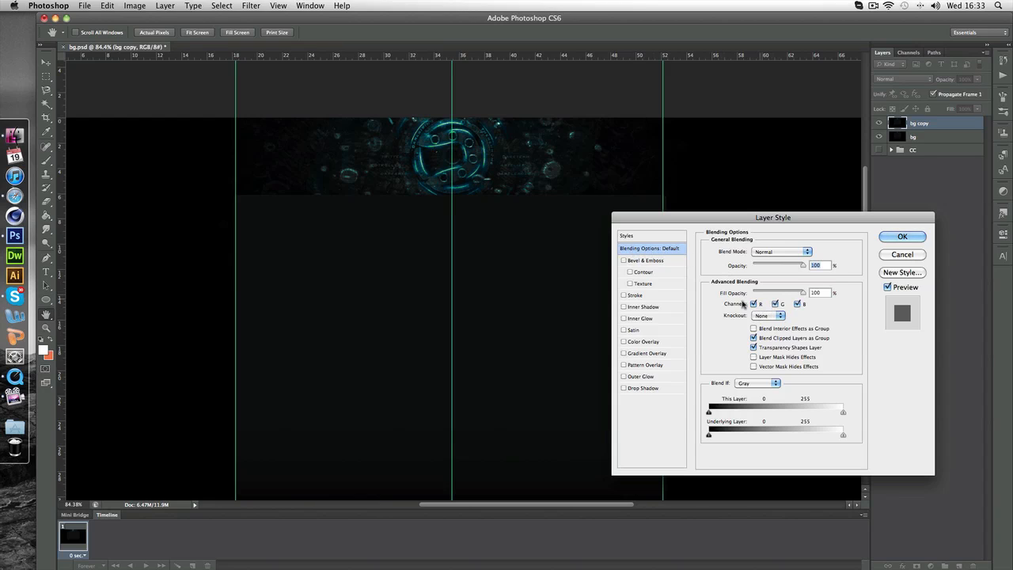
Try switching the R, G and B blending channels off and back on, one at a time
click(754, 304)
click(754, 304)
click(775, 304)
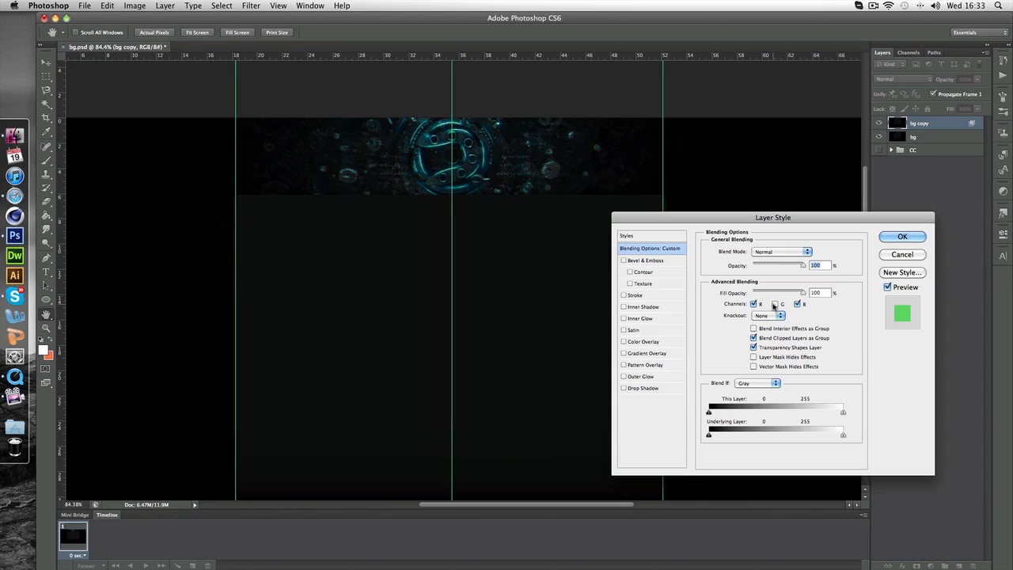
click(775, 304)
click(798, 304)
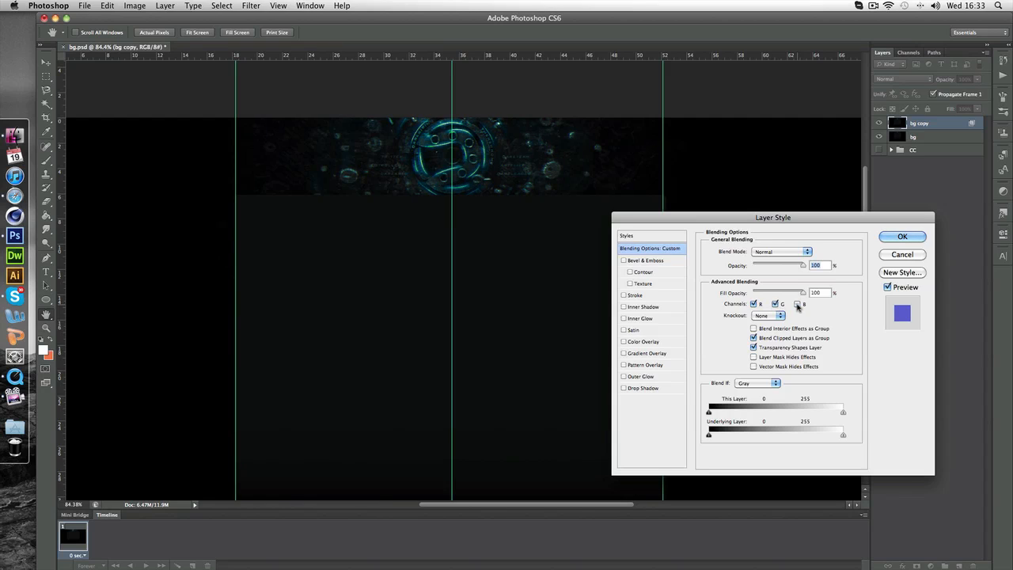
click(797, 304)
Exclude the G and B channels from the bg copy layer's blending, keeping only R enabled
click(775, 304)
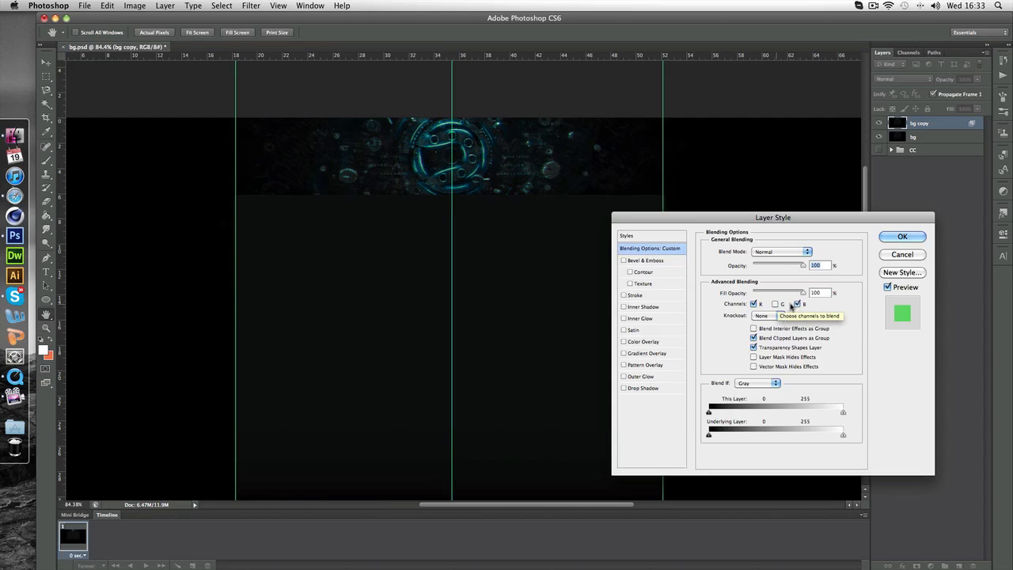
click(797, 305)
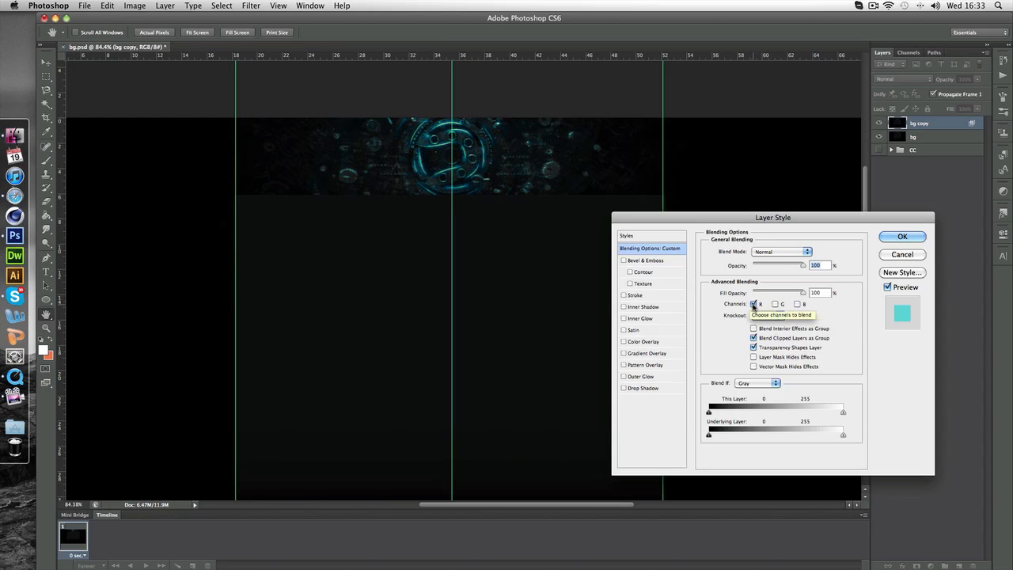
click(755, 305)
click(755, 306)
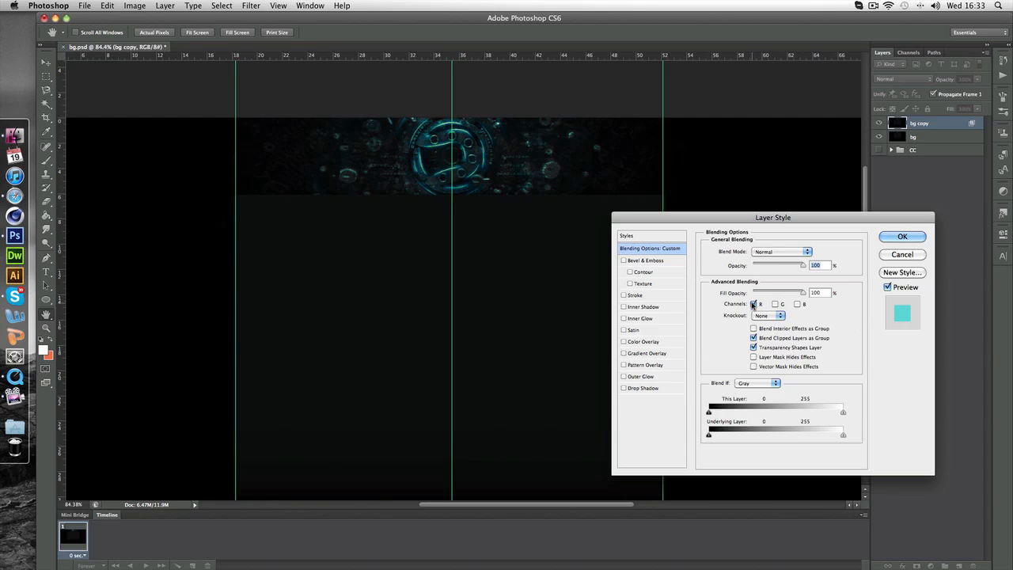
Try other combinations of the G and B blending channels without R, then restore R as the only enabled channel
click(754, 305)
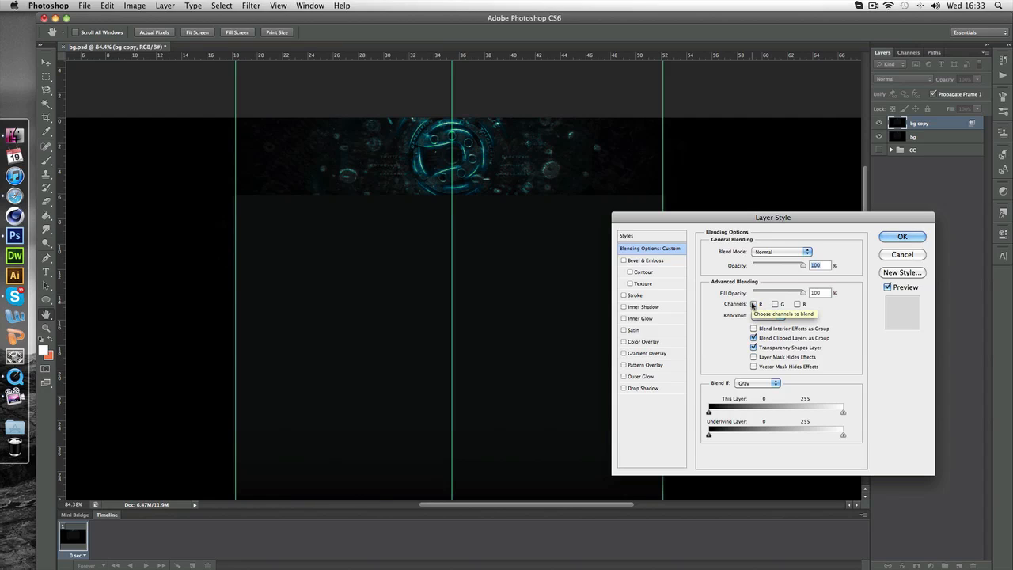
click(776, 305)
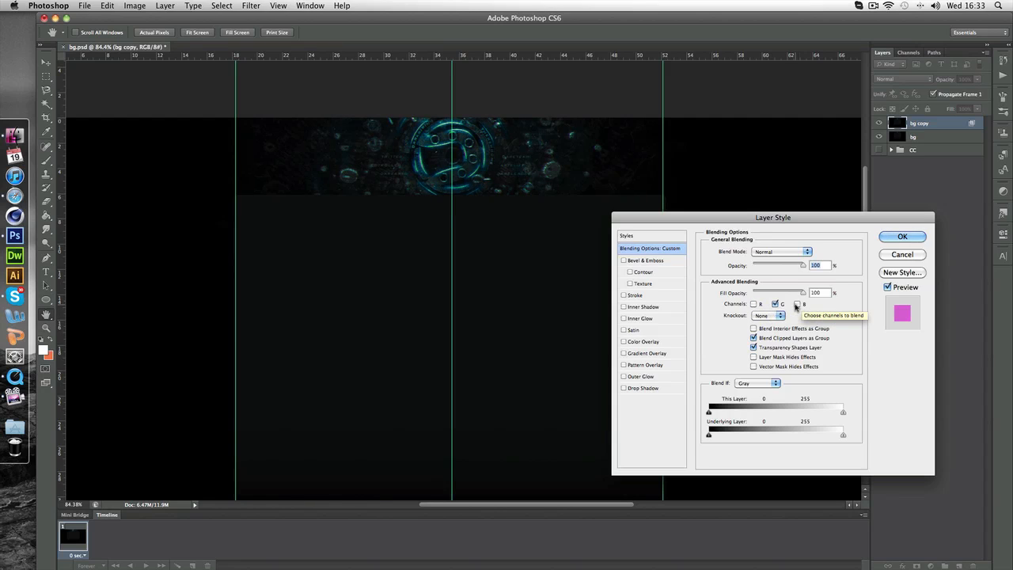
click(797, 304)
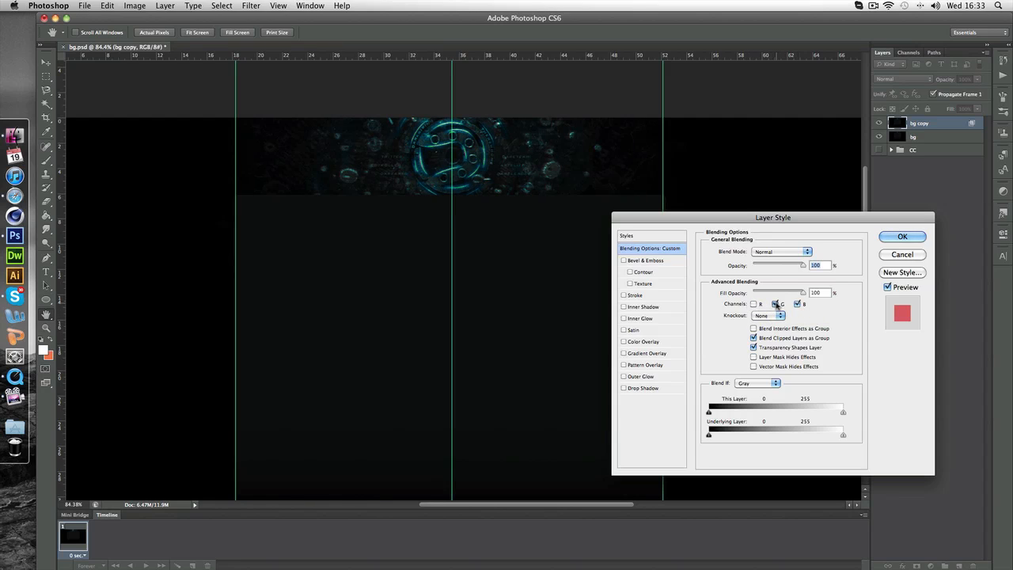
click(776, 305)
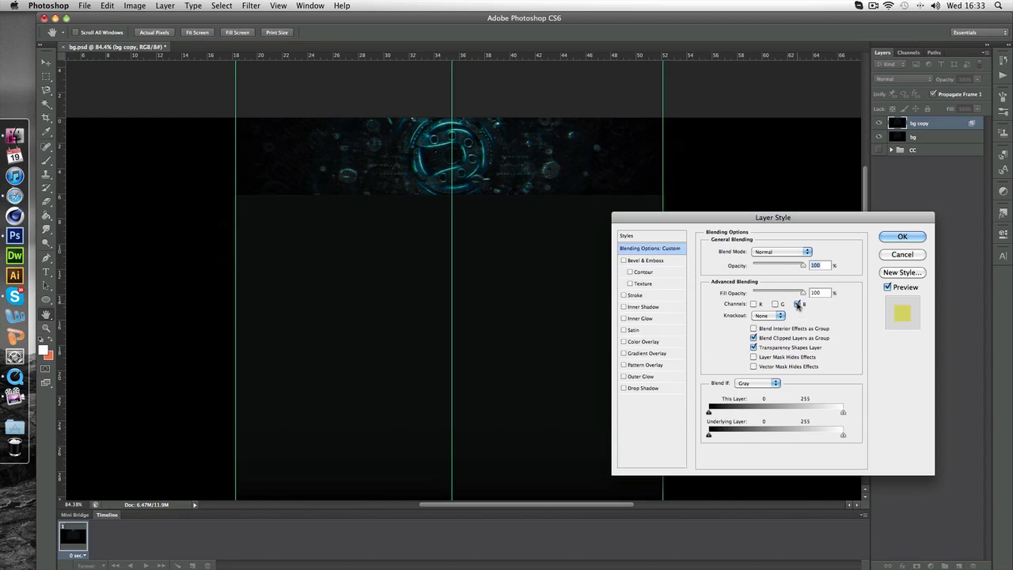
click(797, 304)
click(753, 303)
click(776, 304)
click(776, 304)
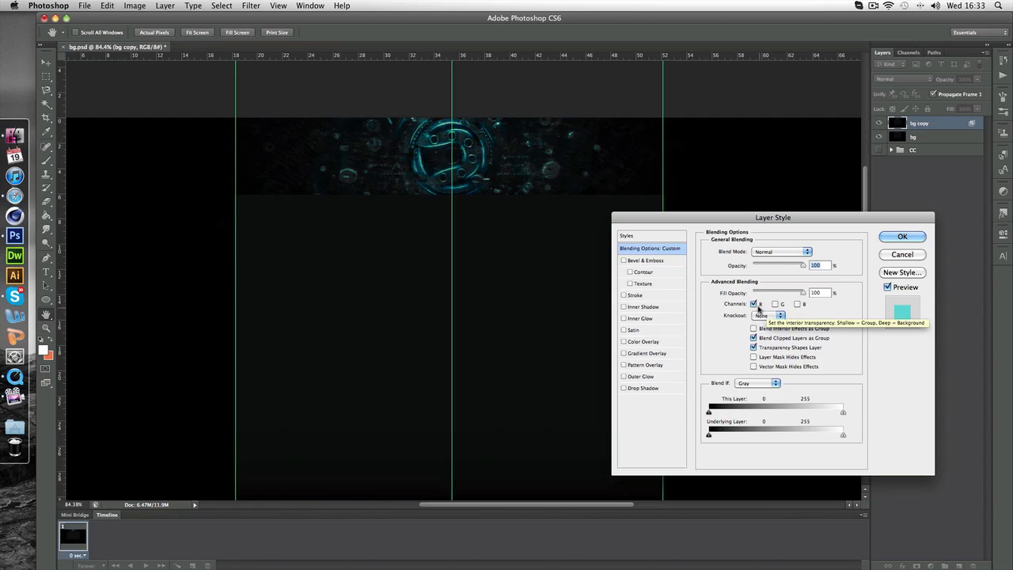
Compare G and B blending with R alone, and apply the layer style with only the R channel enabled
click(753, 304)
click(775, 305)
click(797, 304)
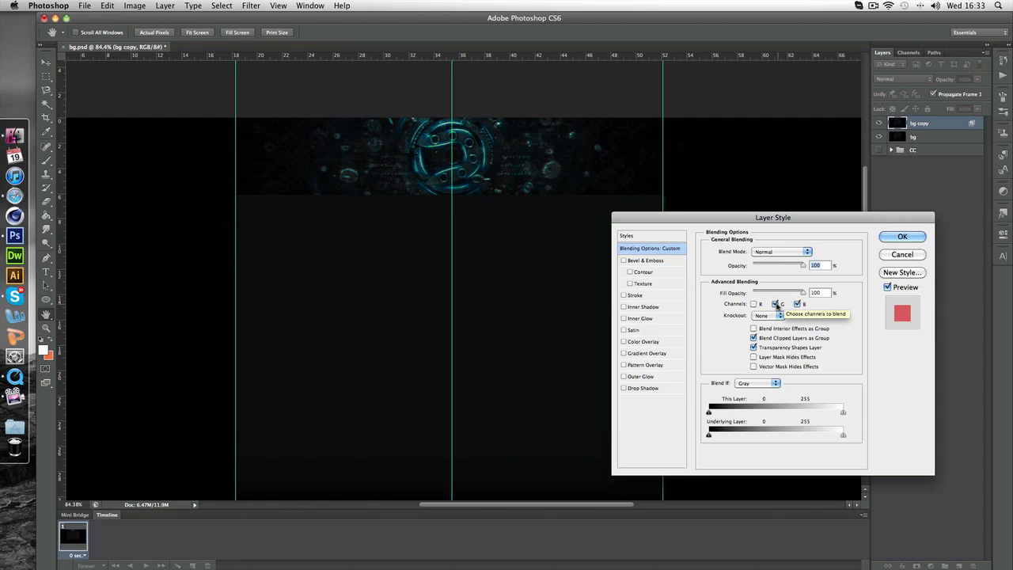
click(776, 304)
click(797, 304)
click(754, 304)
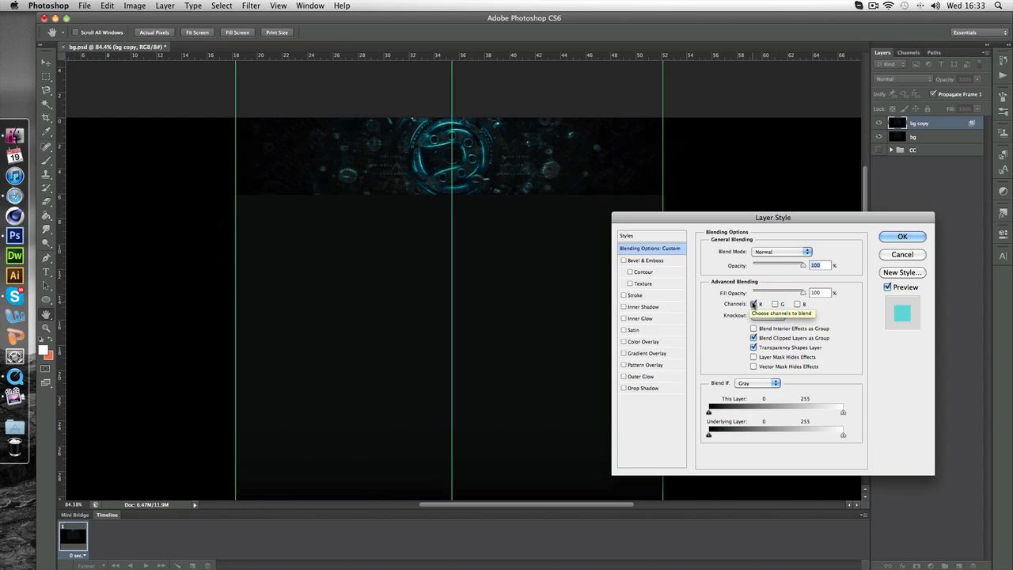
click(884, 236)
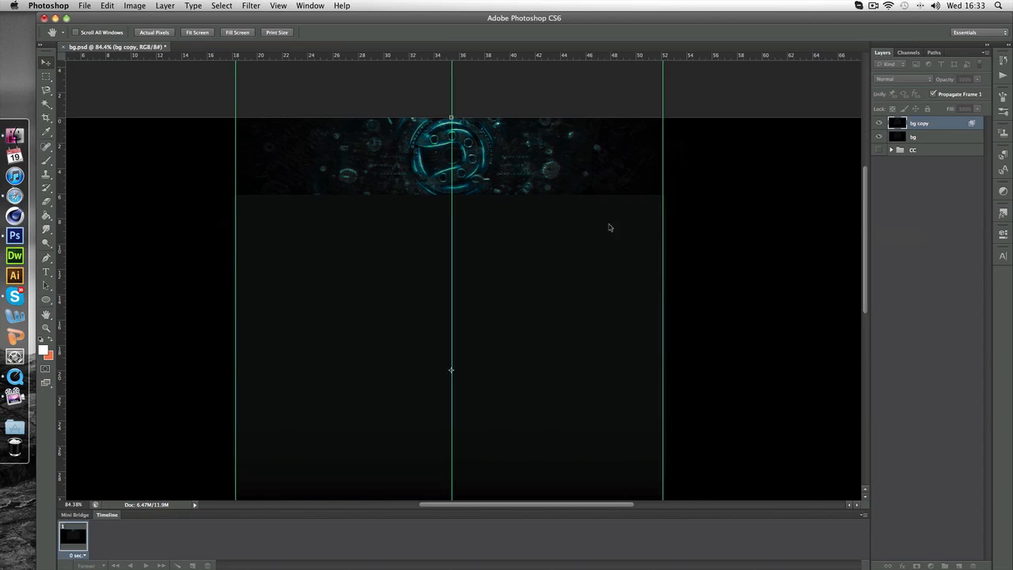
Try shifting the bg copy layer to the right and back to test the red channel offset on the header
click(46, 328)
drag(440, 148, 468, 137)
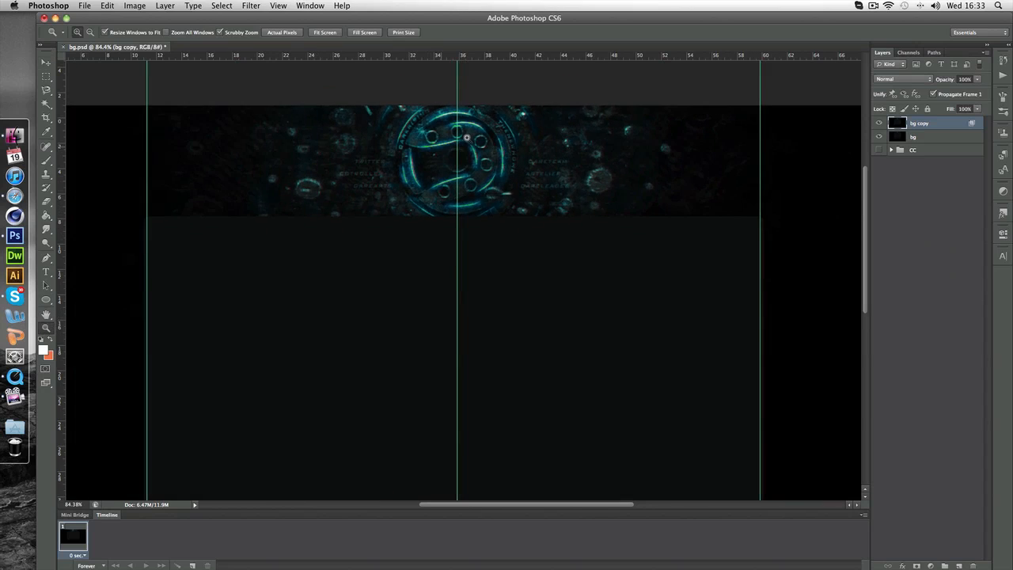
click(46, 62)
scroll(399, 164, right, 1)
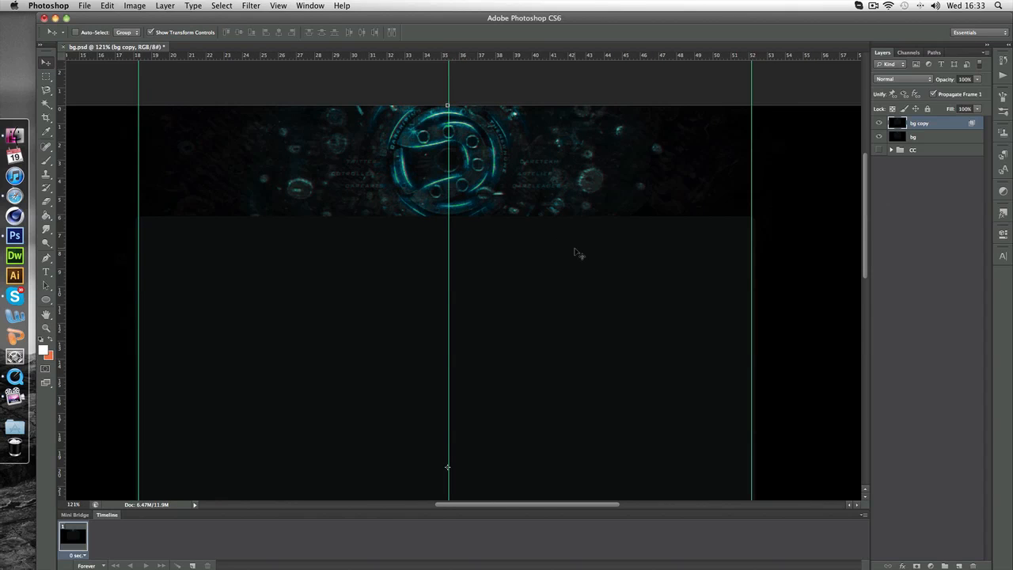
key(Right)
key(Right)
key(Right)
key(Right)
key(Right)
key(Right)
key(Right)
key(Left)
key(Left)
key(Left)
key(Left)
key(Left)
key(Left)
key(Left)
Try shifting the bg copy layer downward and back up to test a vertical red channel offset
key(Down)
key(Down)
key(Down)
key(Down)
key(Down)
key(Down)
key(Down)
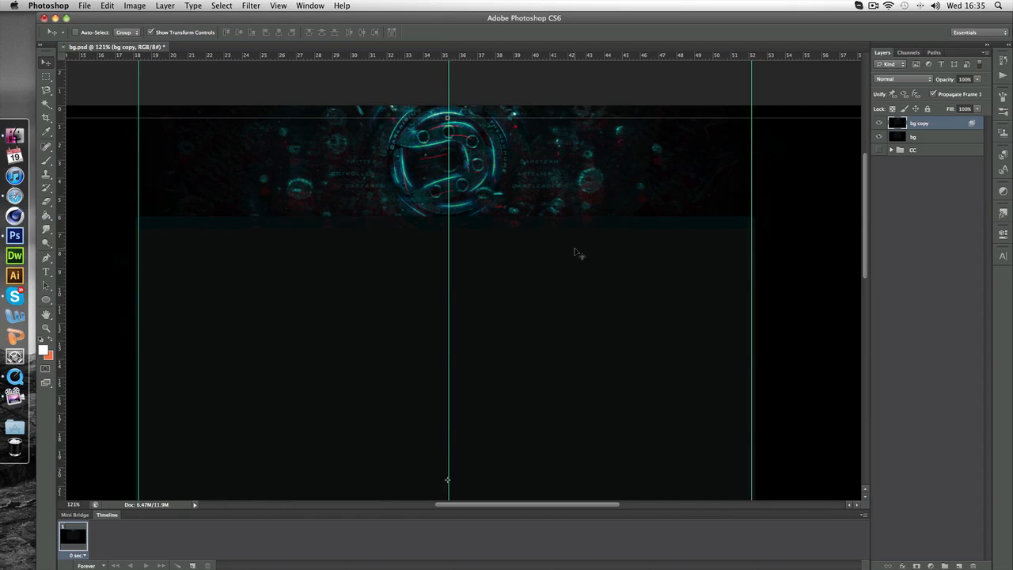
key(Up)
key(Up)
key(Up)
key(Up)
key(Up)
key(Up)
key(Up)
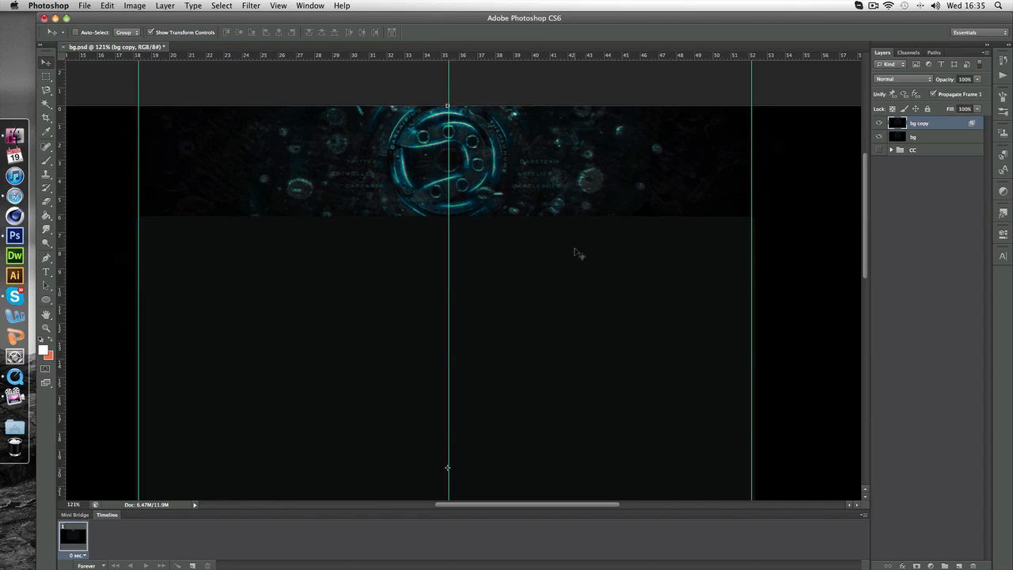
Fine-tune the bg copy layer's position so it sits slightly up and to the right of the bg layer
key(Down)
key(Down)
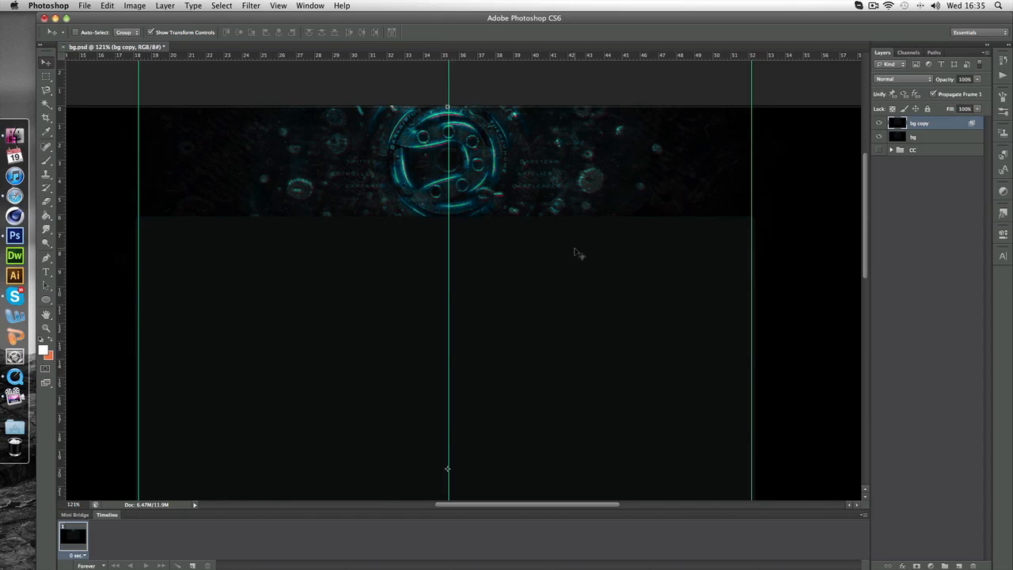
key(Up)
key(Up)
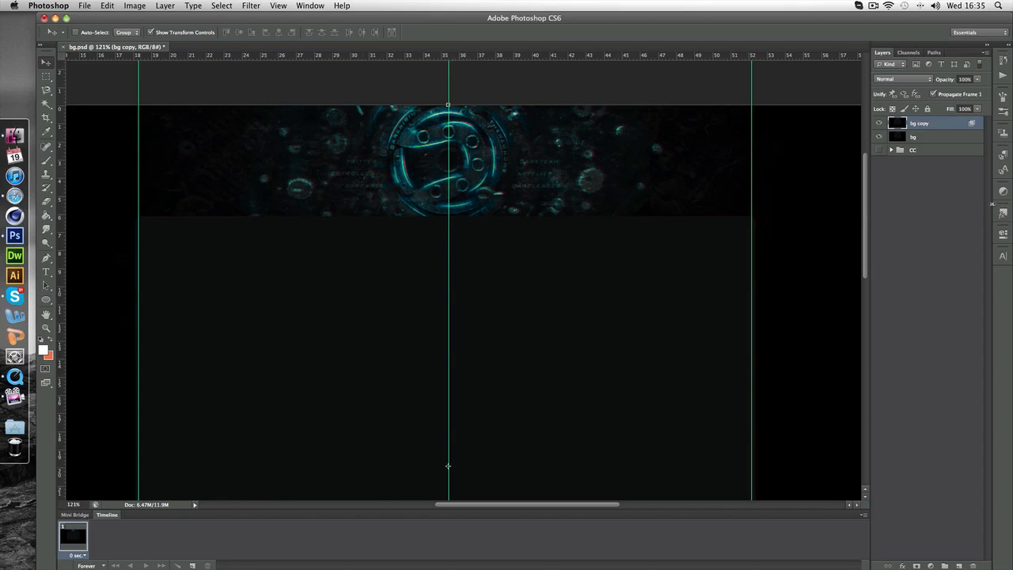
Duplicate the bg copy layer and hide the duplicate, then erase the central logo area from bg copy
key(super+j)
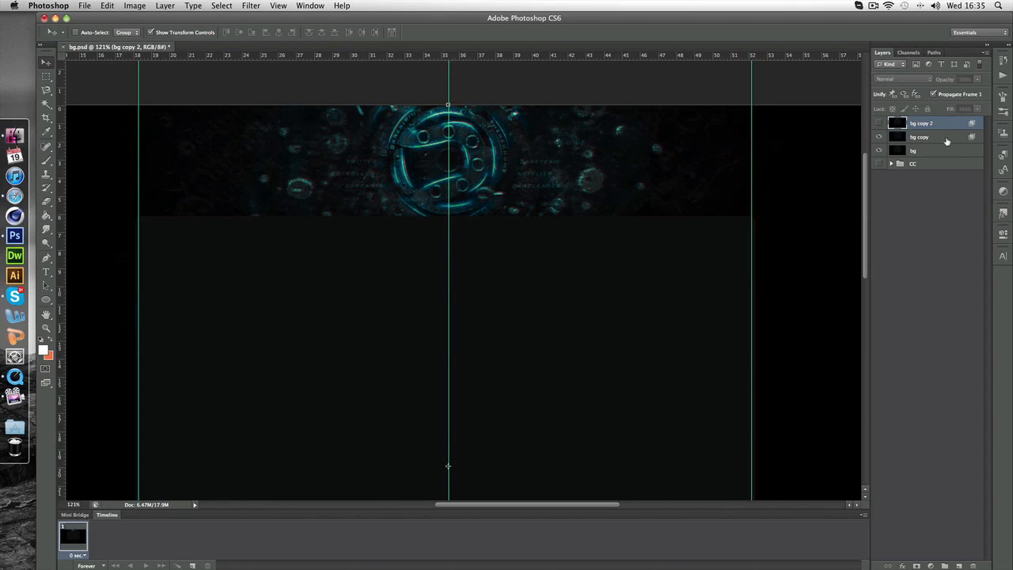
click(947, 141)
click(46, 160)
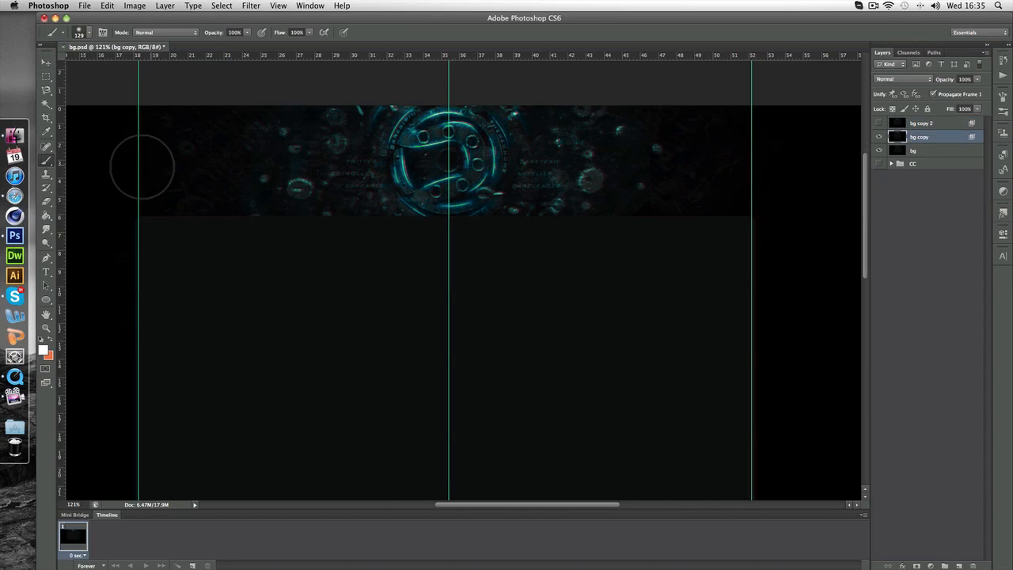
click(47, 202)
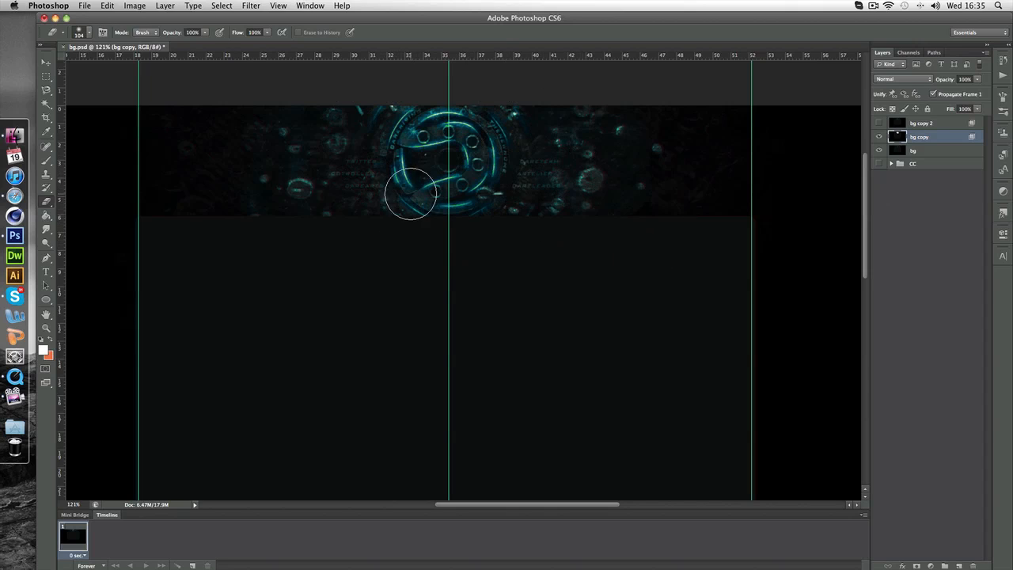
click(45, 63)
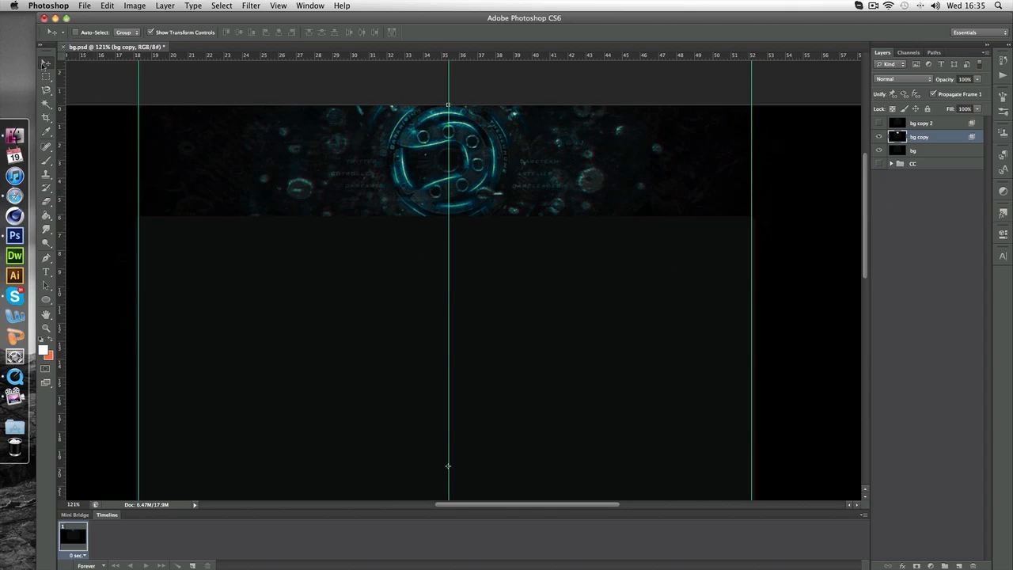
Show the bg copy 2 layer and erase parts of its header artwork around the central logo
click(879, 123)
click(918, 125)
click(46, 202)
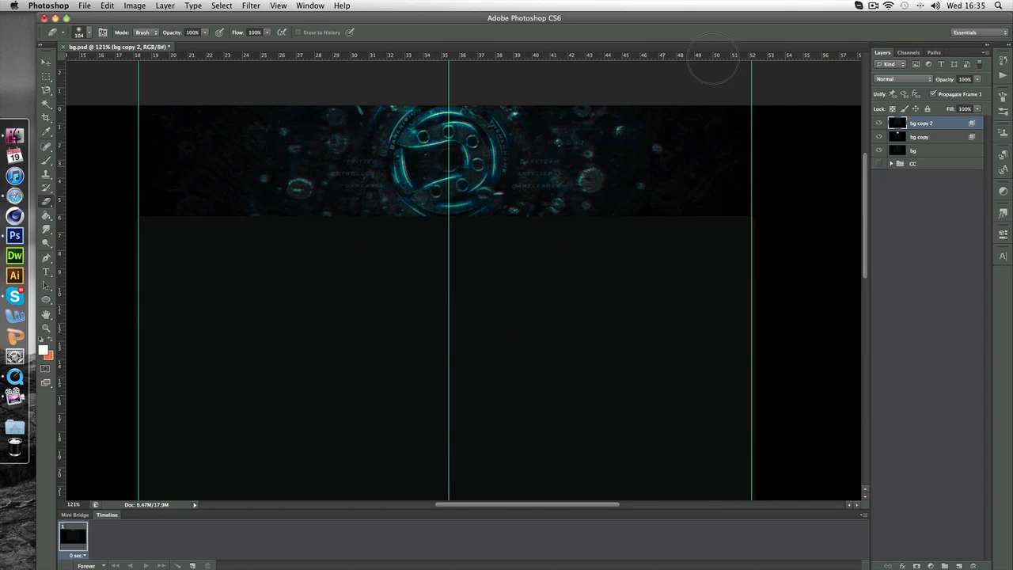
click(46, 63)
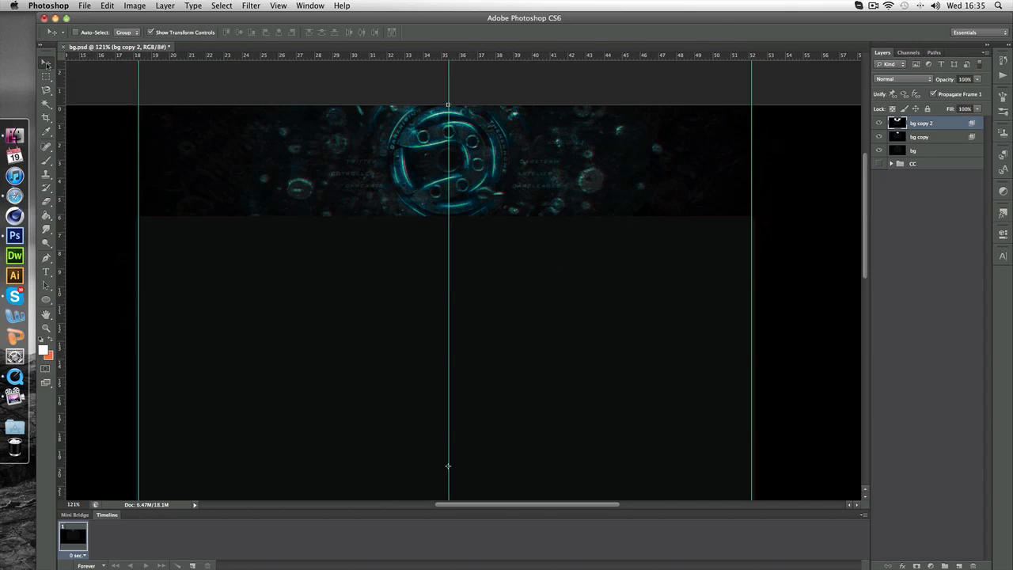